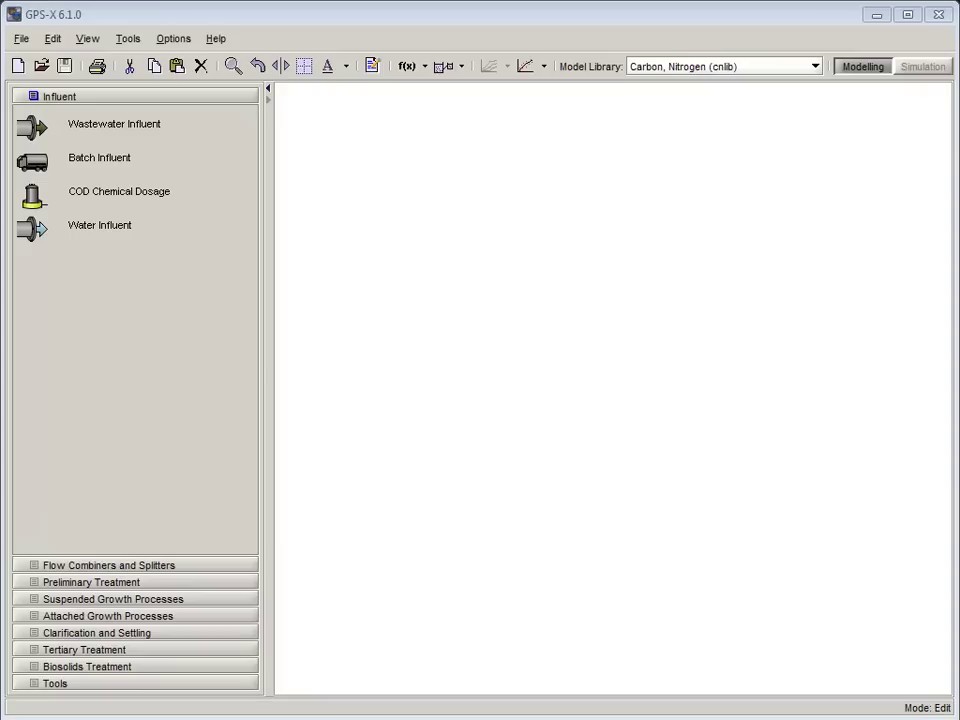
Using the Carbon, Nitrogen (cnlib) library, place a Wastewater Influent, a Completely-Mixed Tank and a Circular Secondary Clarifier in a row on the layout
click(735, 68)
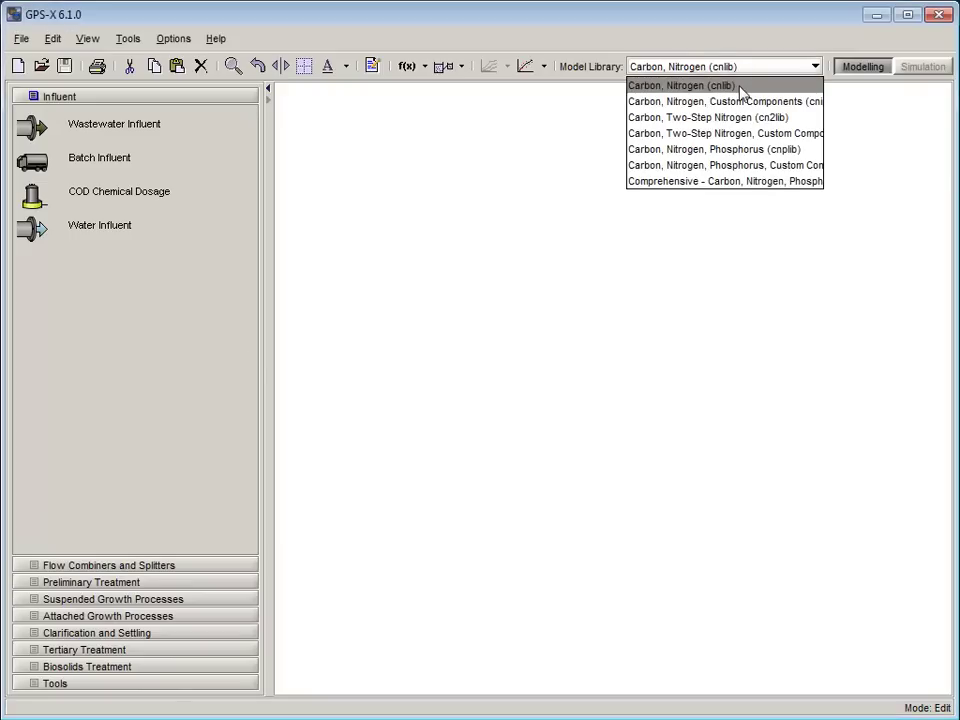
click(740, 88)
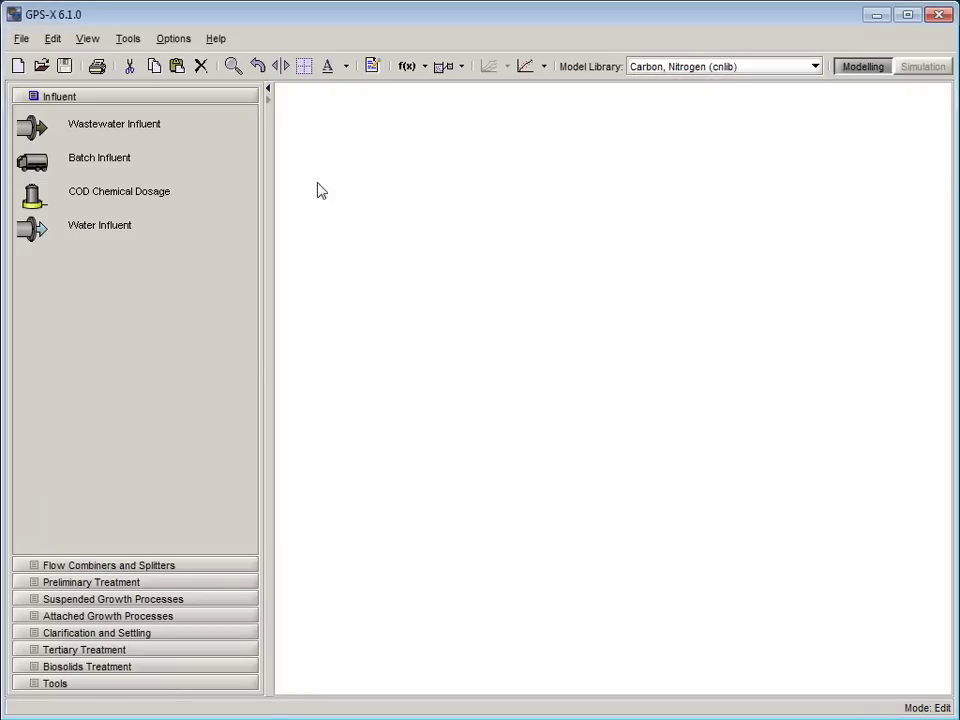
drag(148, 128, 455, 336)
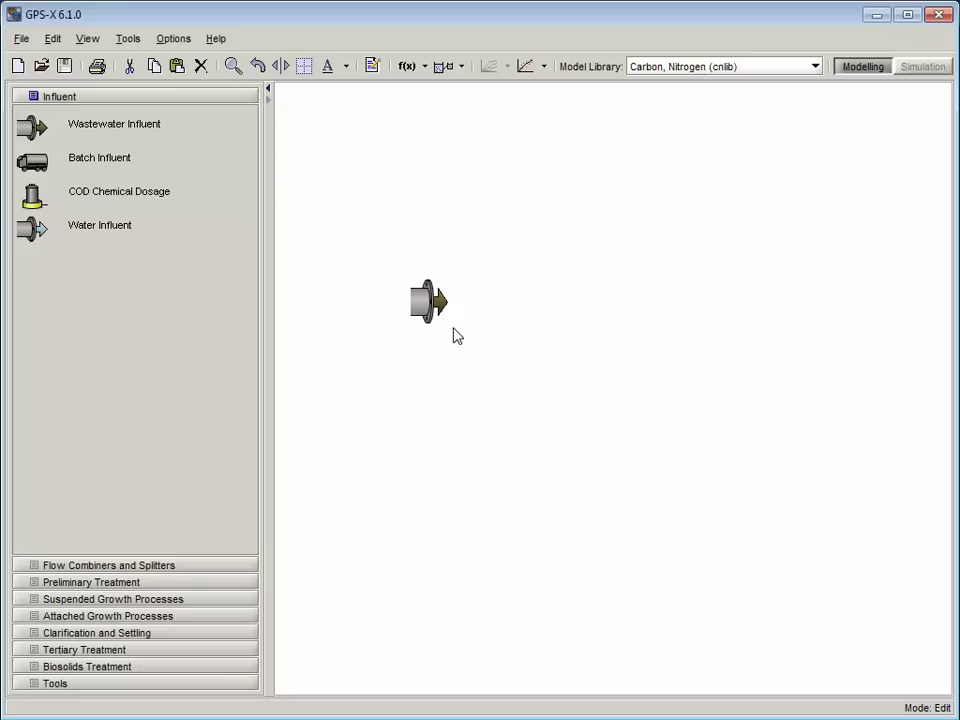
click(227, 600)
drag(118, 174, 557, 307)
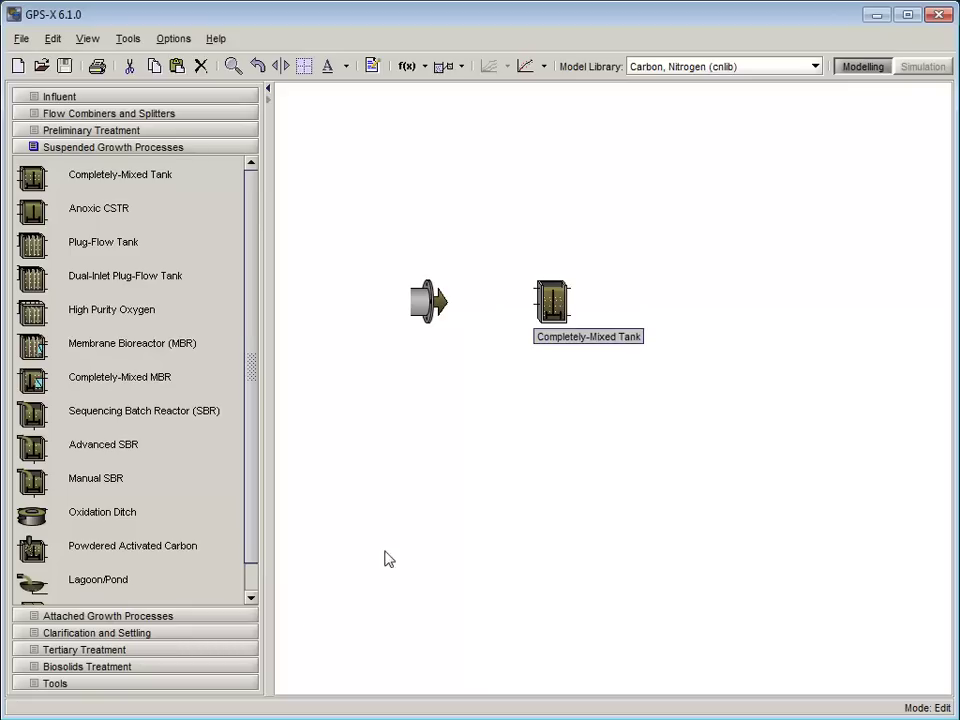
click(188, 636)
drag(86, 293, 681, 306)
Connect the influent to the tank, the tank outlet to the clarifier, and the clarifier underflow back to the tank as recycle
drag(446, 302, 538, 288)
drag(568, 288, 533, 316)
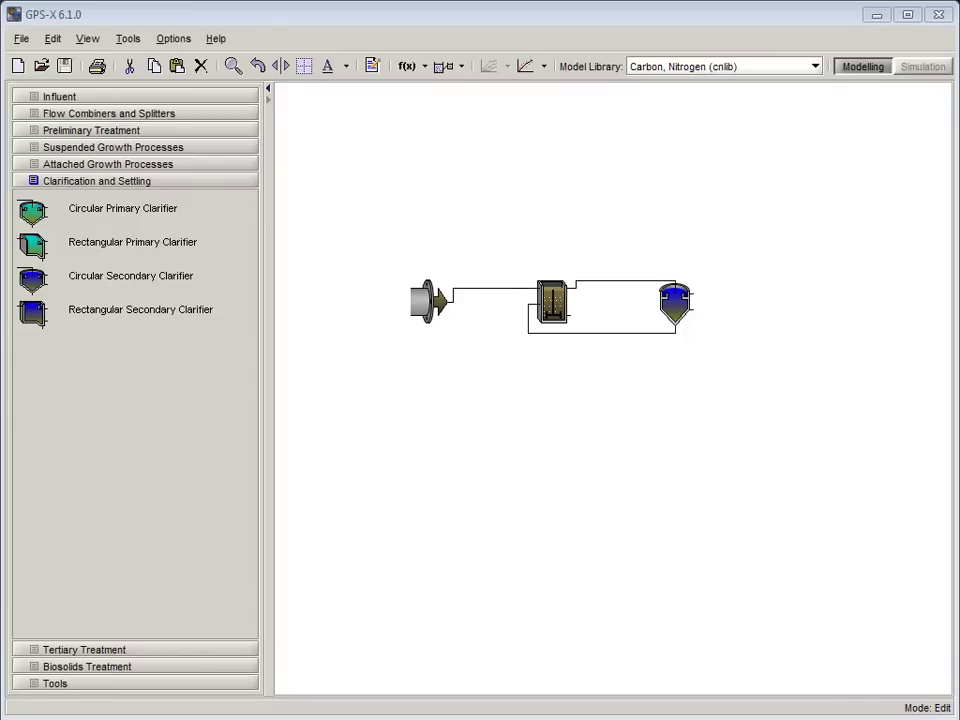
In the tank's operational parameters, specify oxygen transfer by Entering Airflow and set the air flow into the aeration tank to 15000 m3/d
right_click(552, 310)
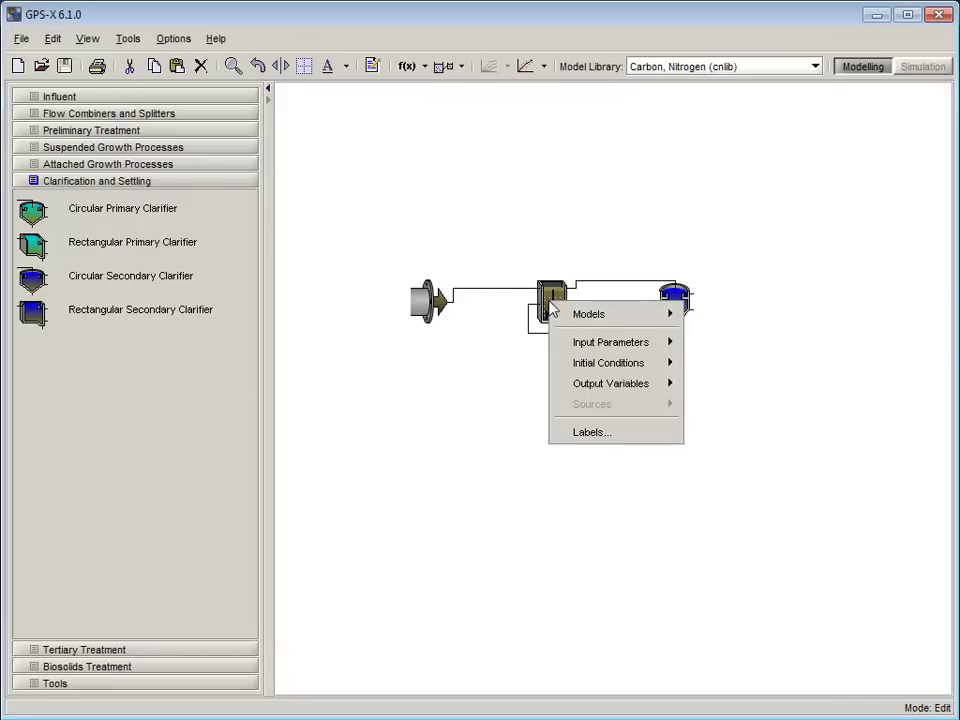
mouse_move(600, 343)
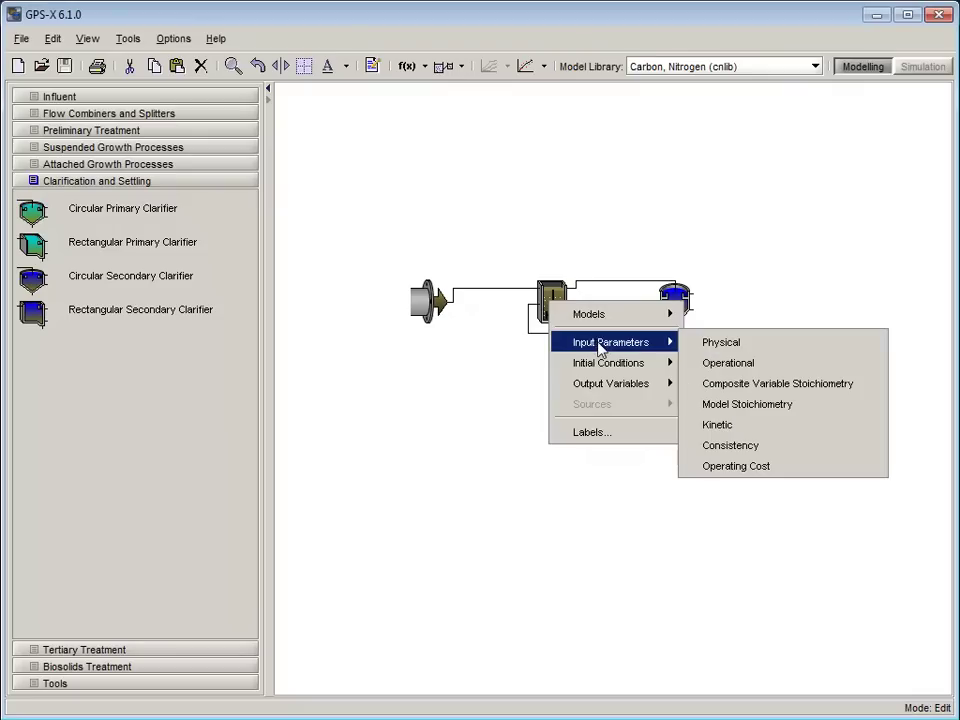
click(722, 363)
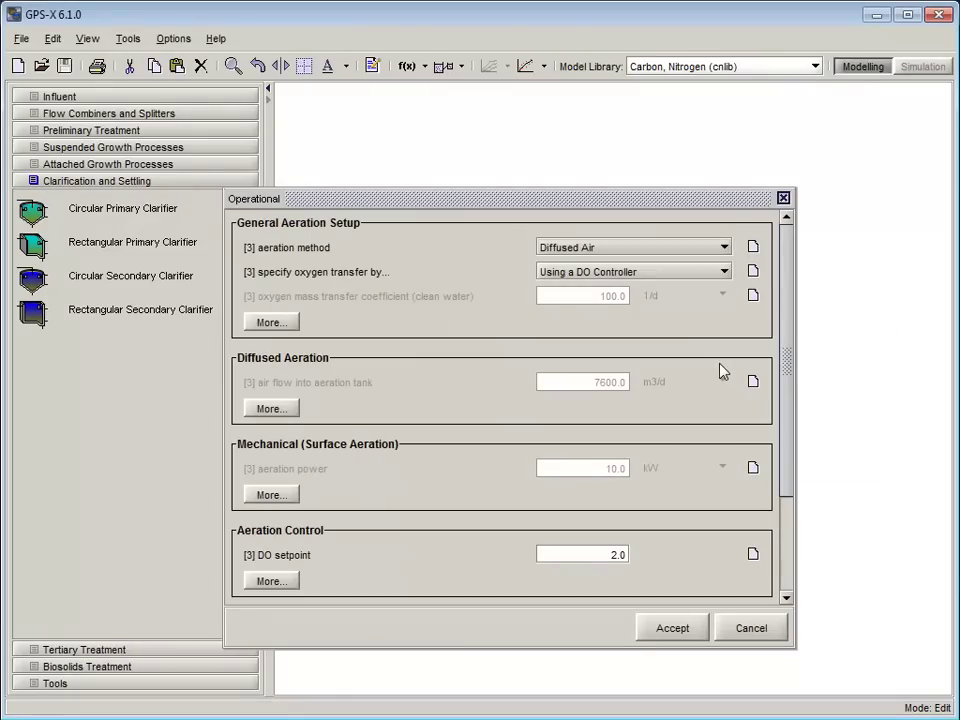
click(705, 273)
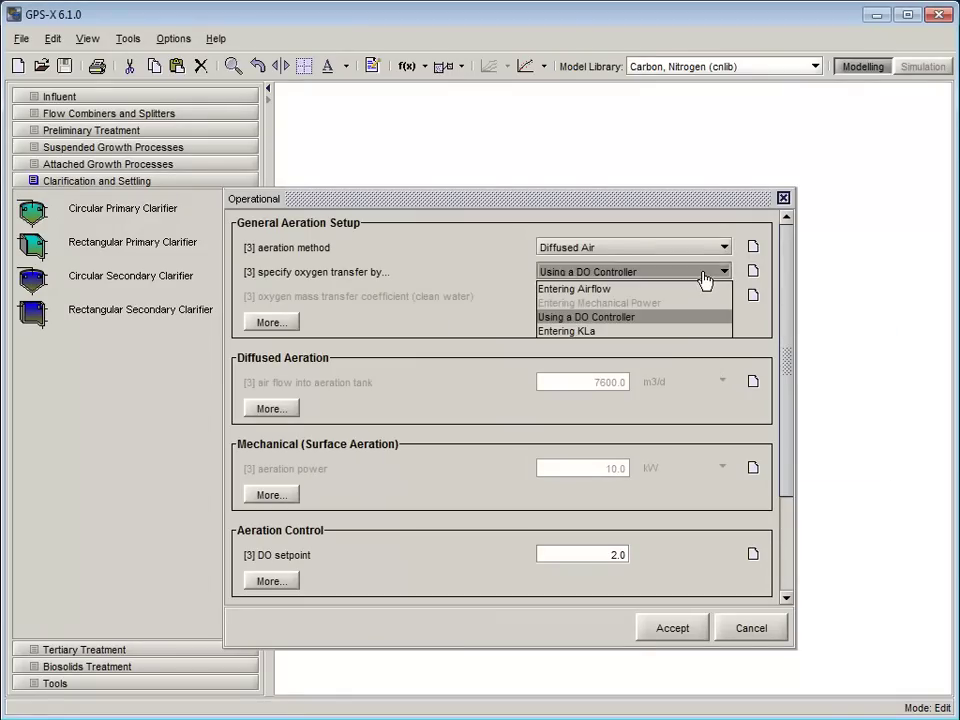
click(696, 288)
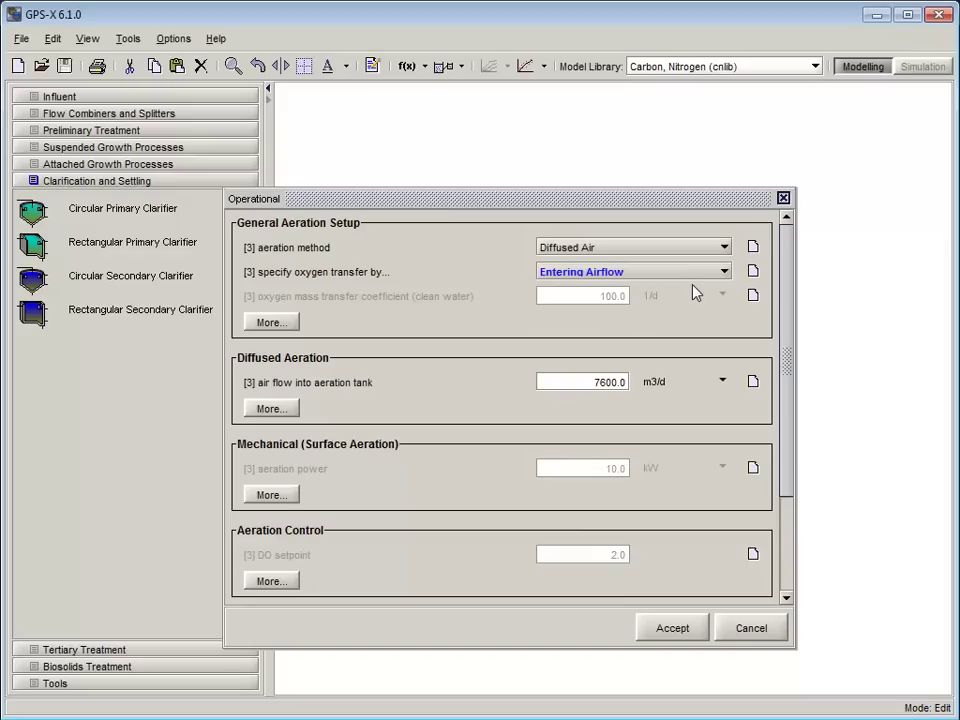
drag(591, 381, 636, 385)
text(15000)
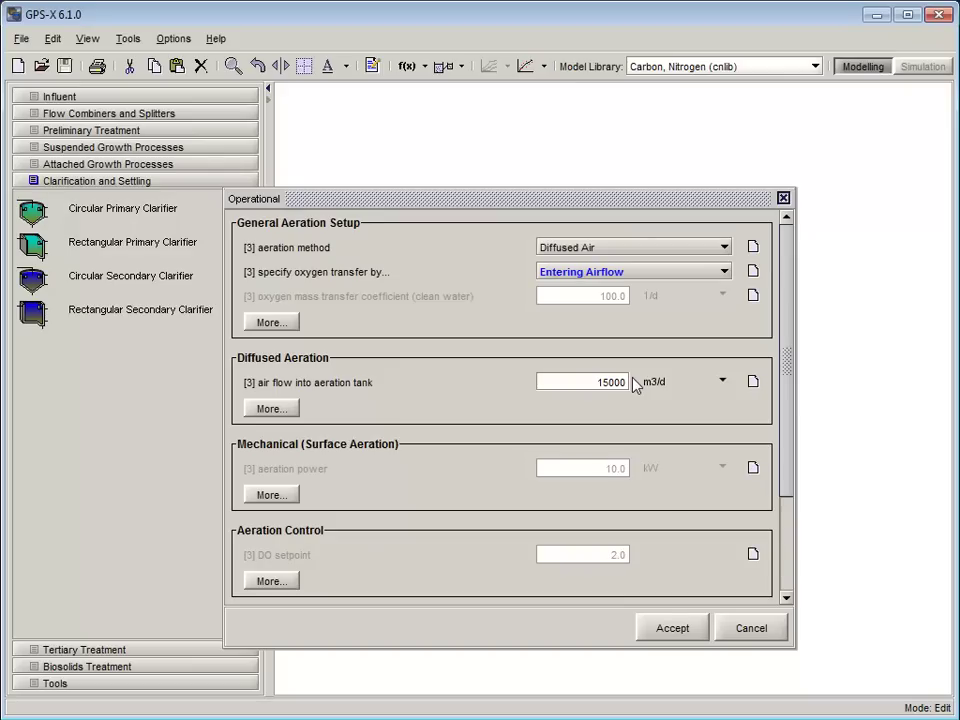
click(667, 632)
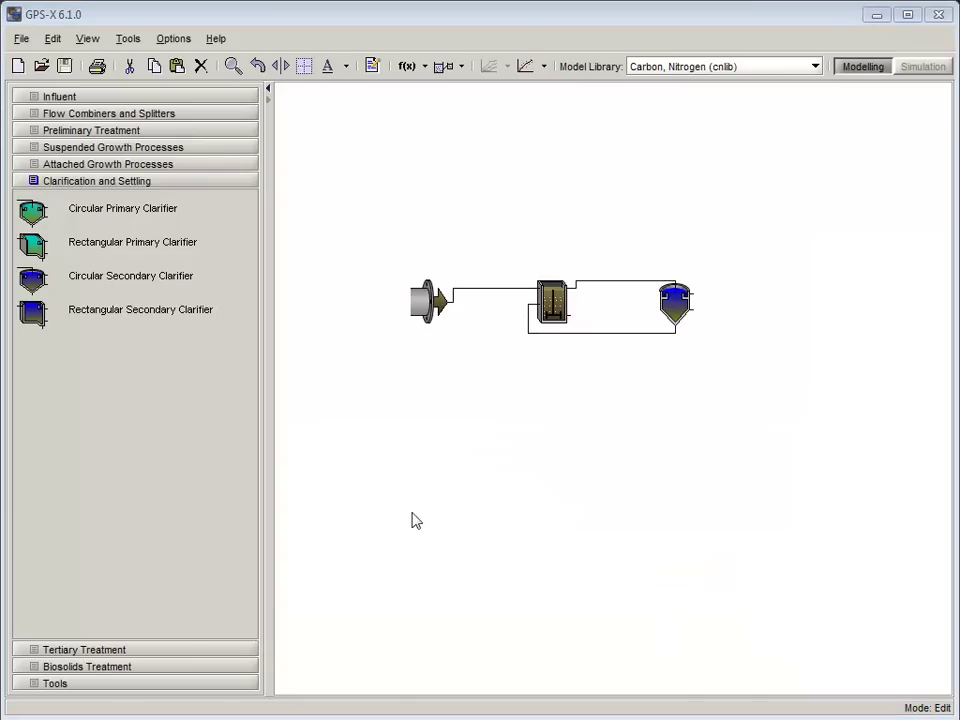
Set the secondary clarifier's operational pumped flow to 70 m3/d
right_click(673, 304)
mouse_move(686, 323)
mouse_move(705, 345)
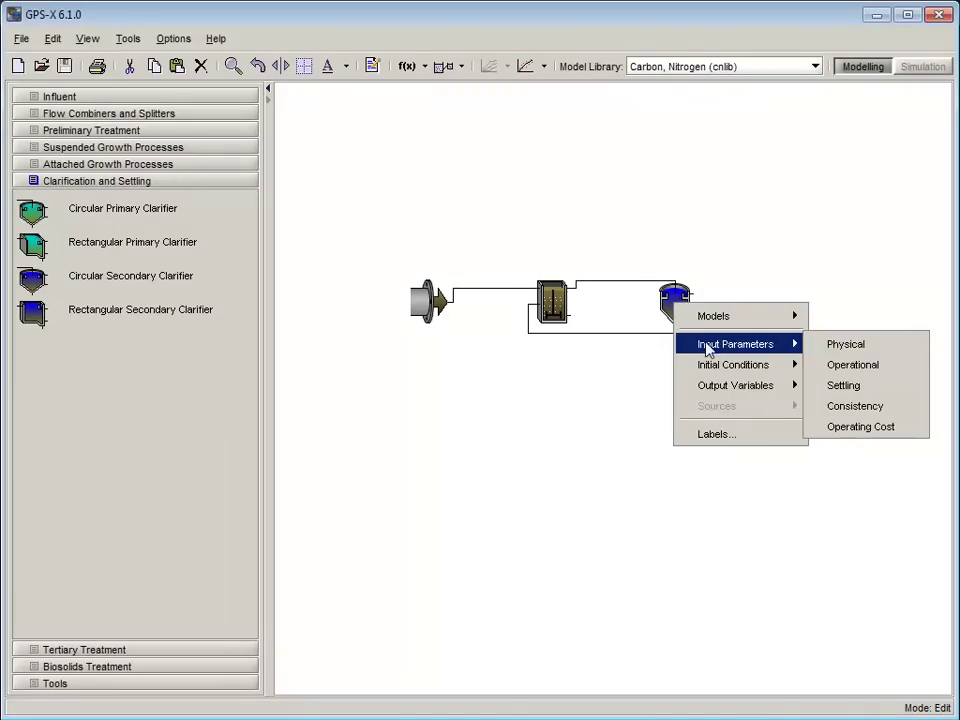
click(836, 366)
drag(551, 454, 636, 450)
text(70)
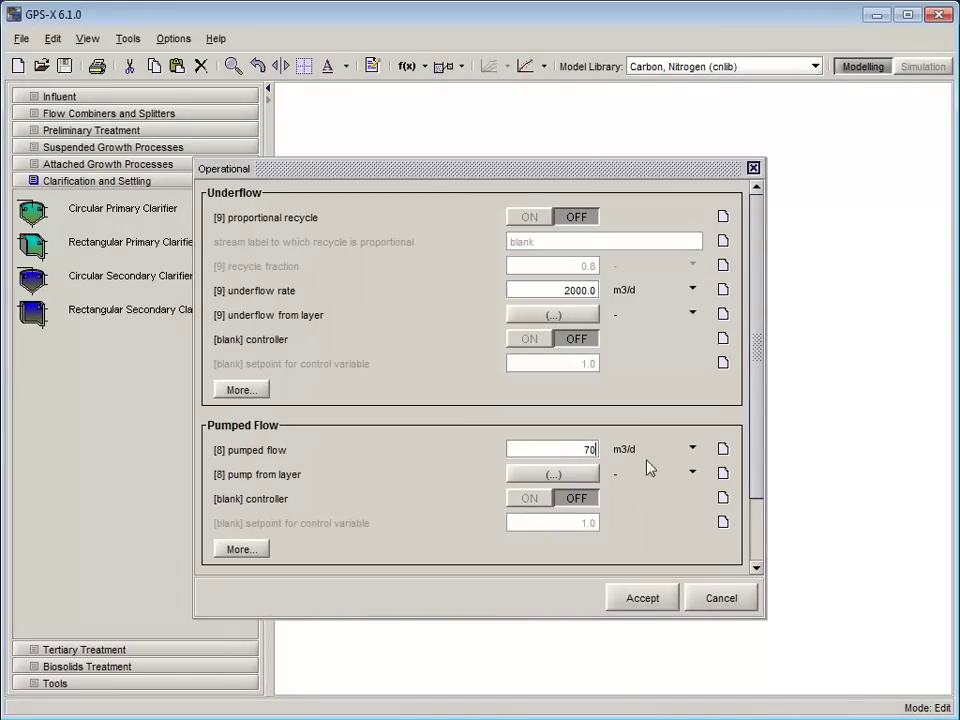
click(648, 599)
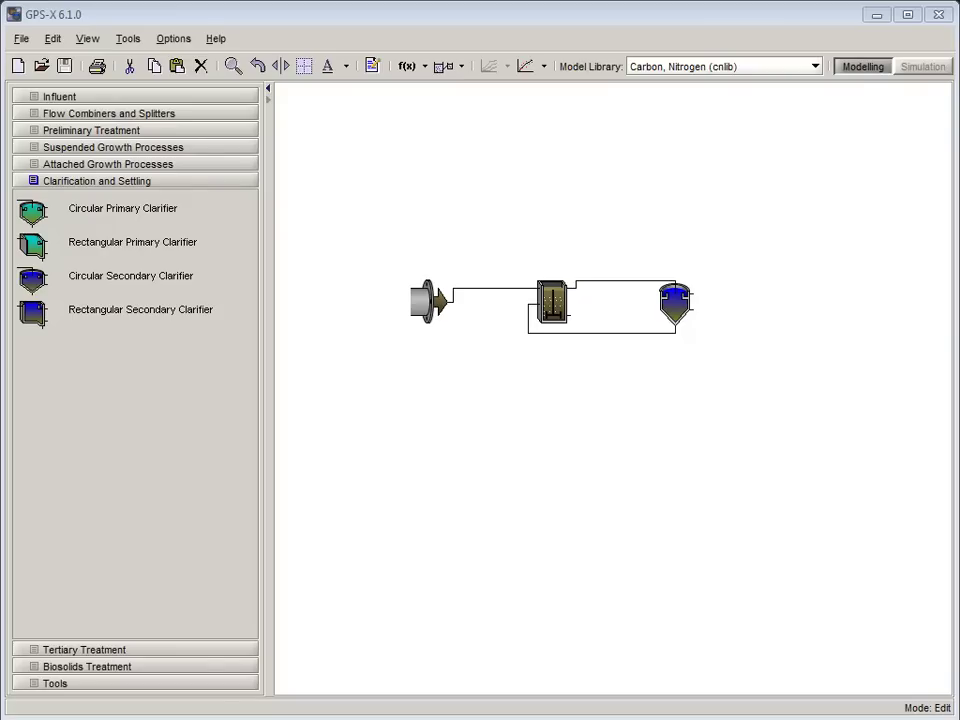
Set the layout-wide liquid temperature to 10 C in the system's physical input parameters
right_click(570, 212)
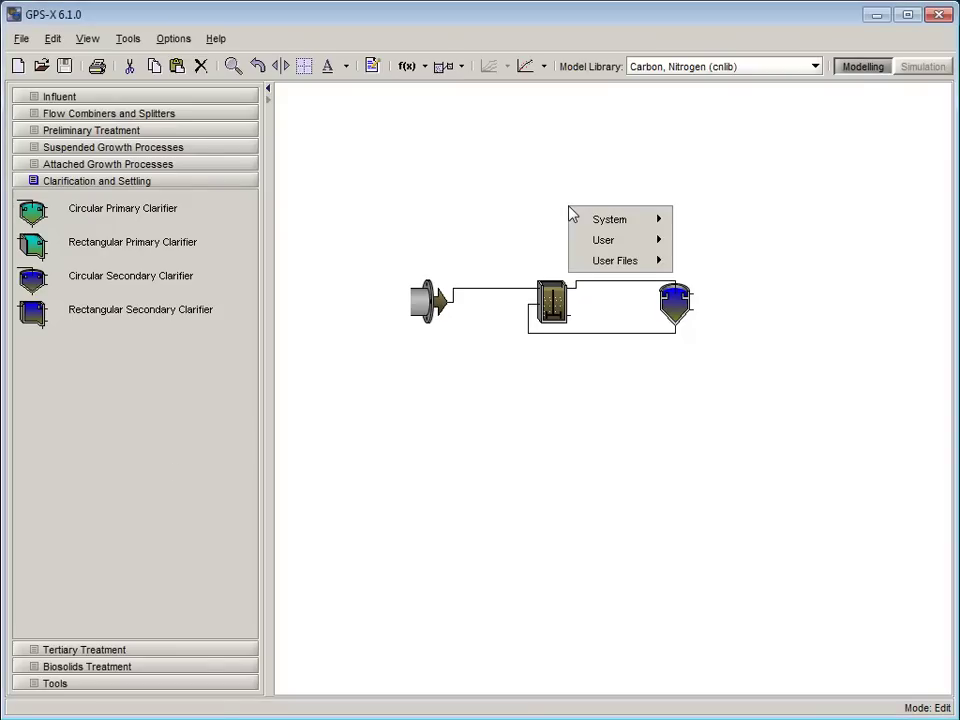
mouse_move(589, 219)
mouse_move(720, 219)
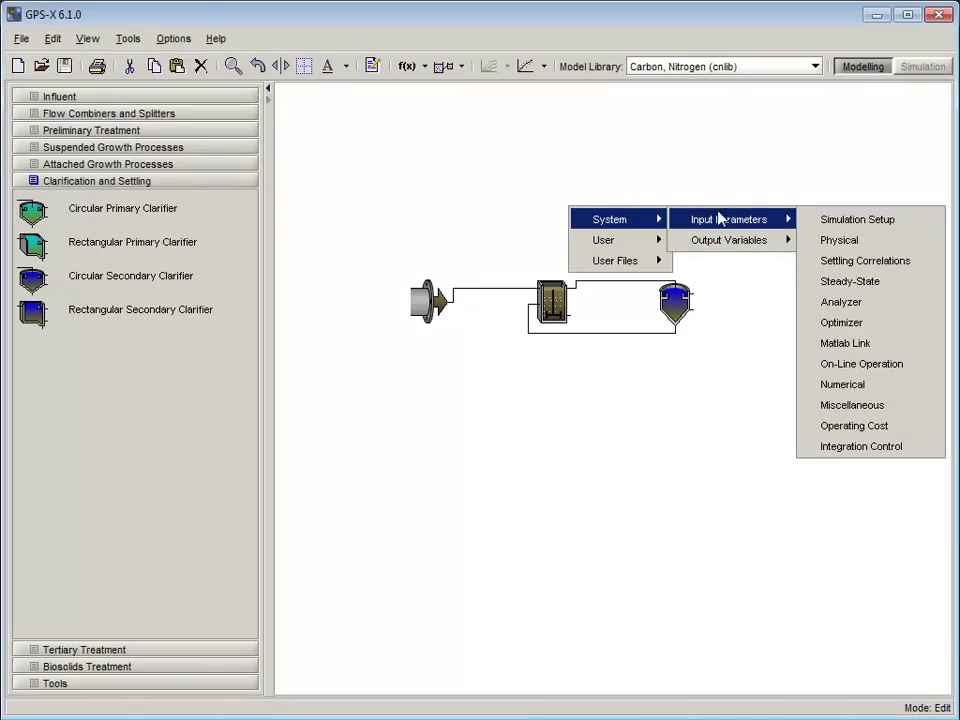
click(828, 241)
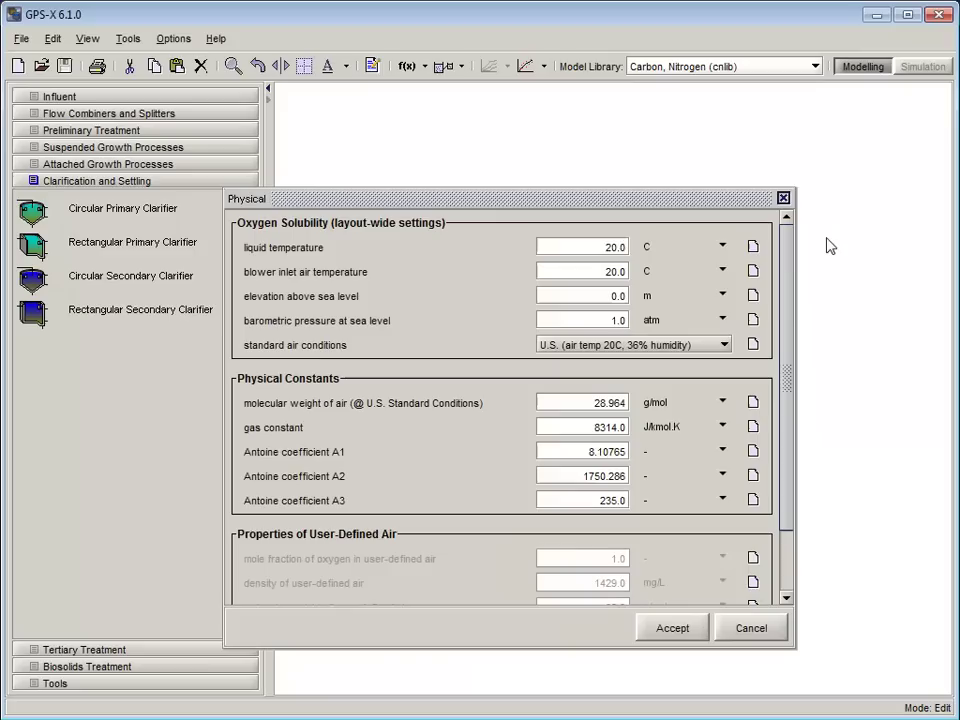
text(10)
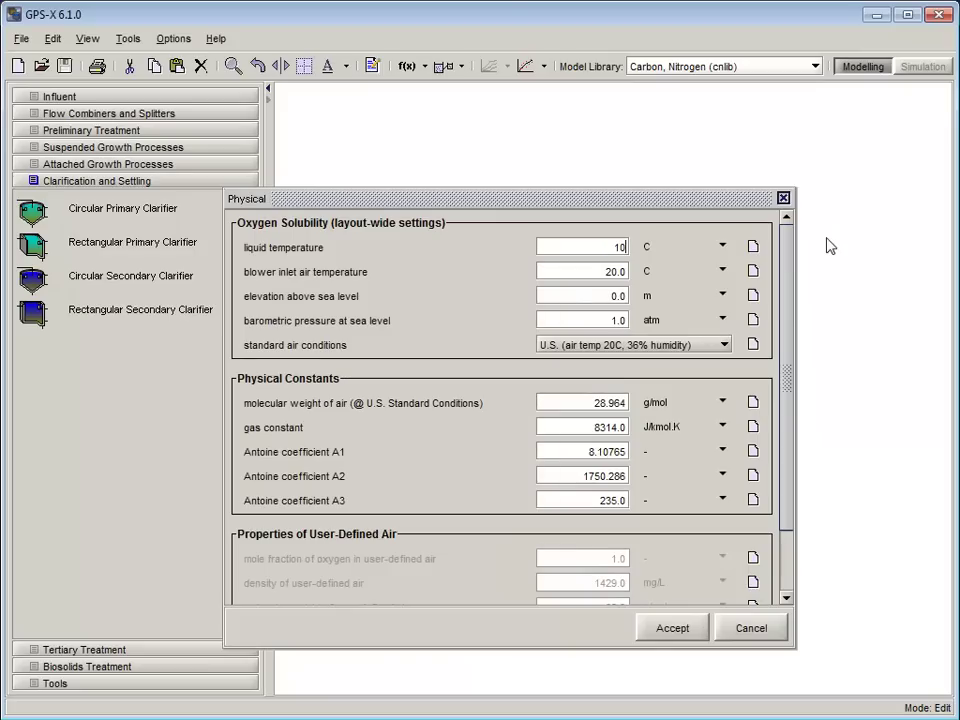
click(668, 629)
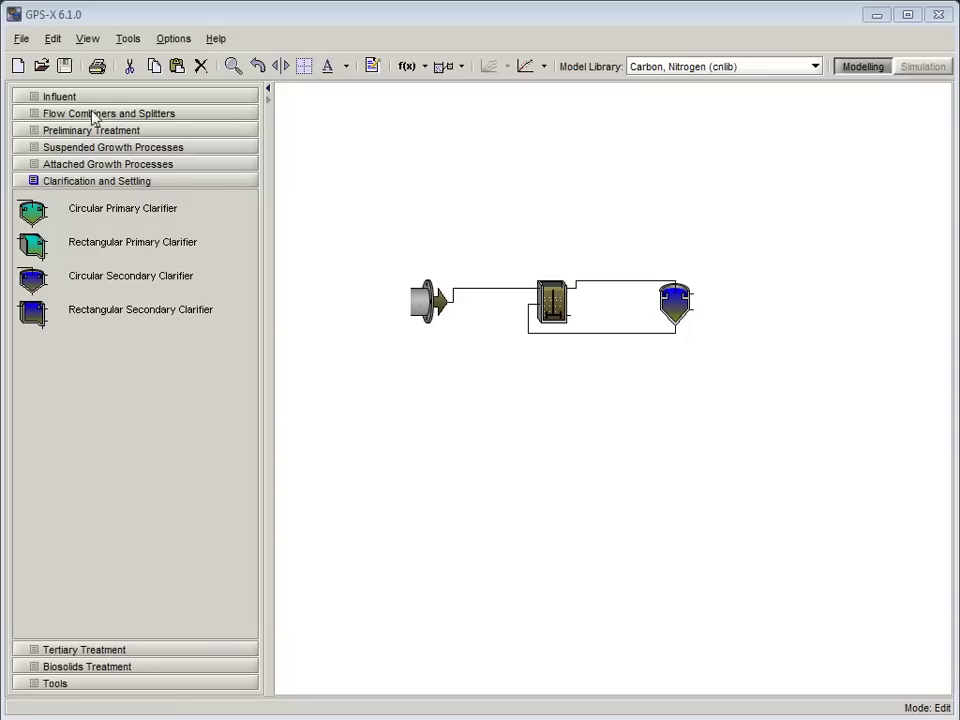
Save the layout as tutorial11 and switch to simulation mode
click(21, 39)
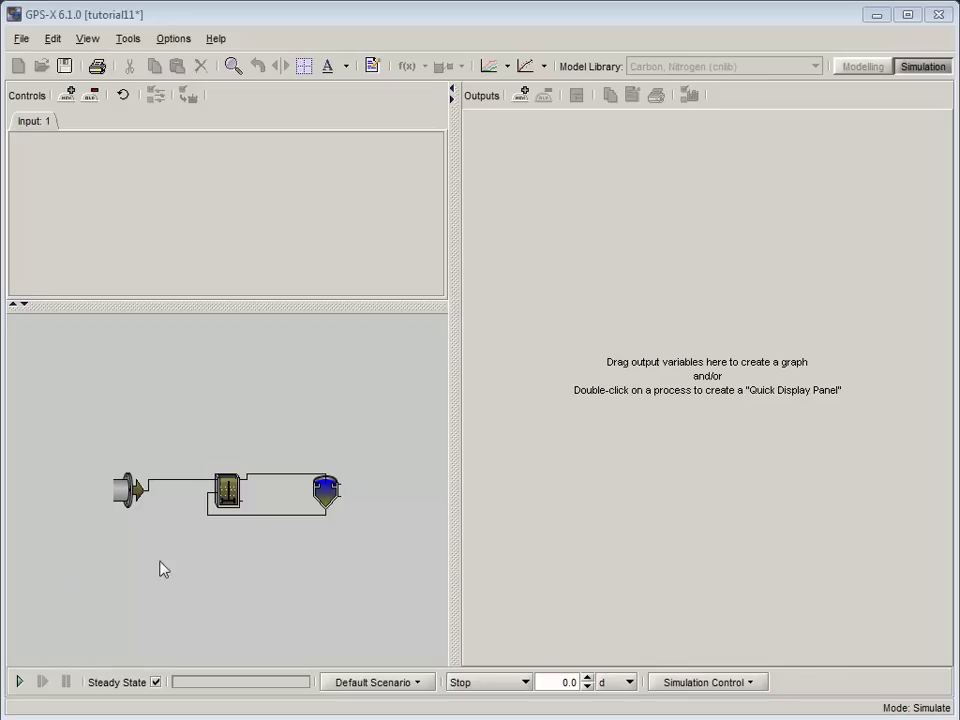
Add the tank's autotrophic maximum specific growth rate from its kinetic parameters to the Input: 1 controls
right_click(231, 493)
mouse_move(293, 538)
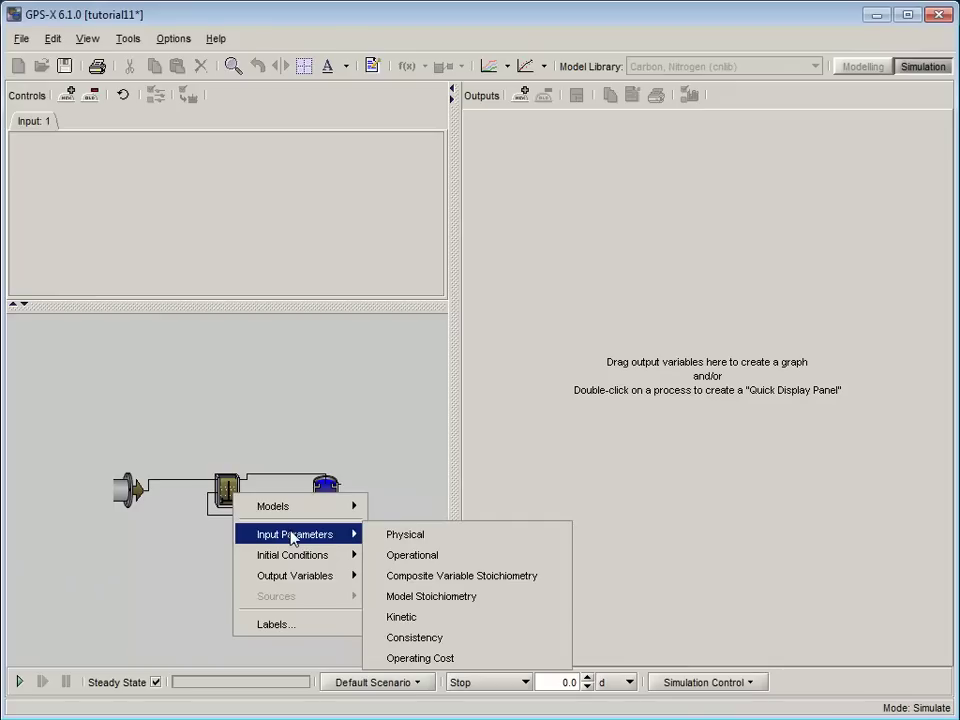
click(428, 617)
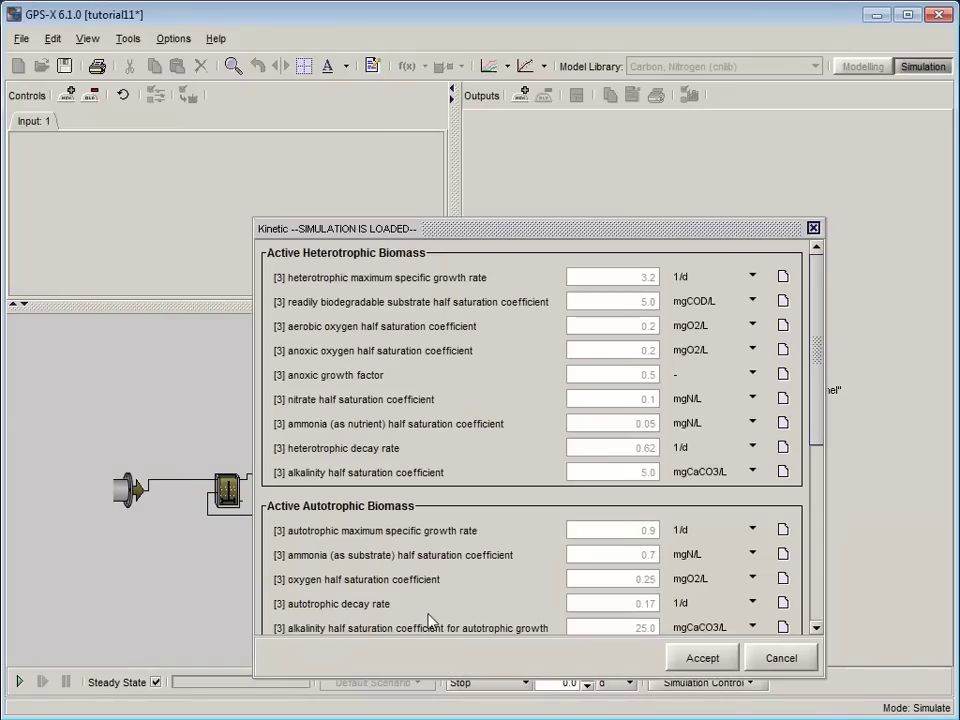
drag(428, 538, 67, 197)
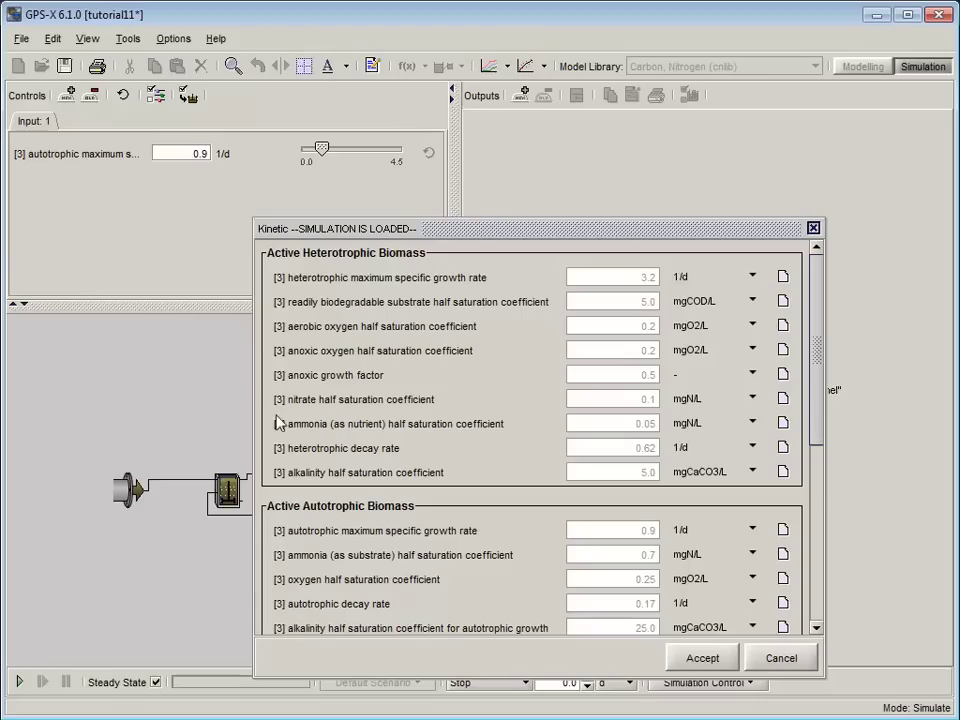
click(690, 662)
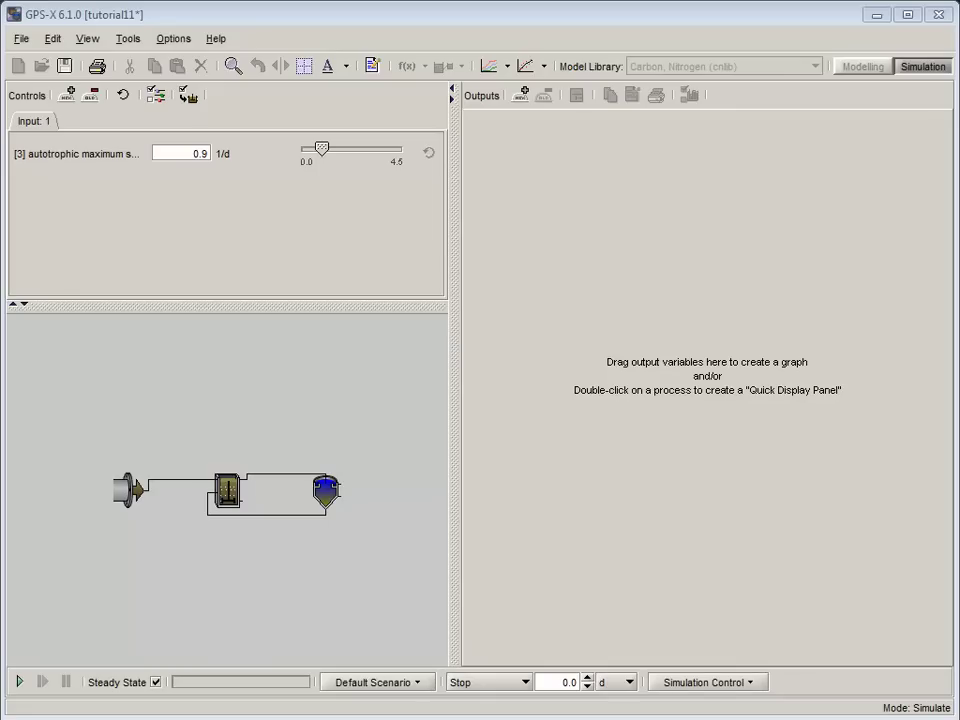
Change the control type of the autotrophic maximum specific growth rate to Analyze - Monte Carlo
click(160, 100)
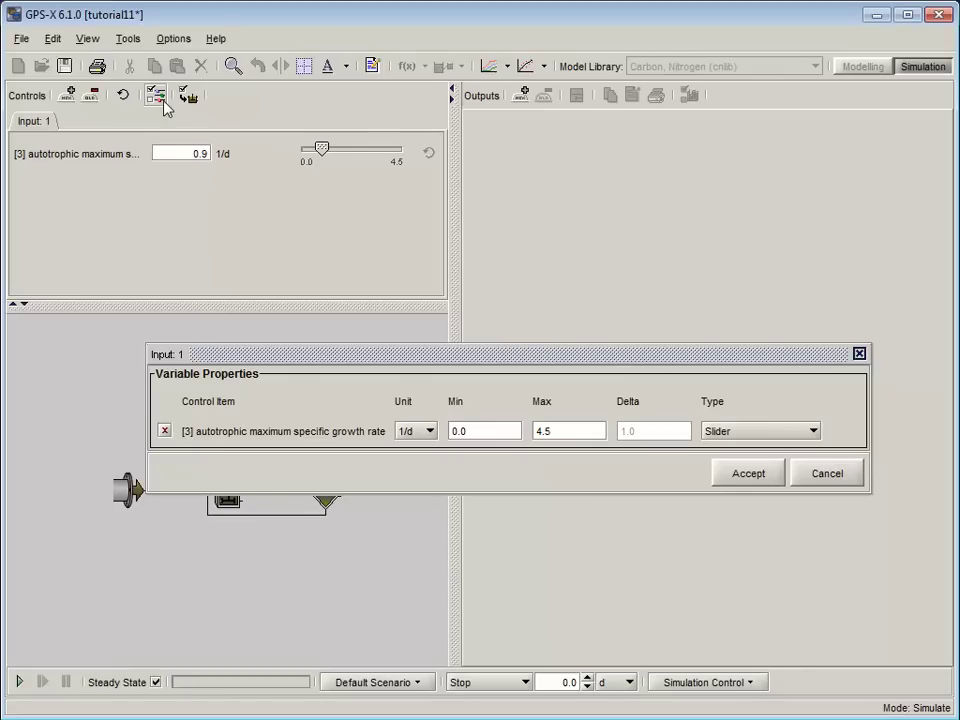
click(786, 438)
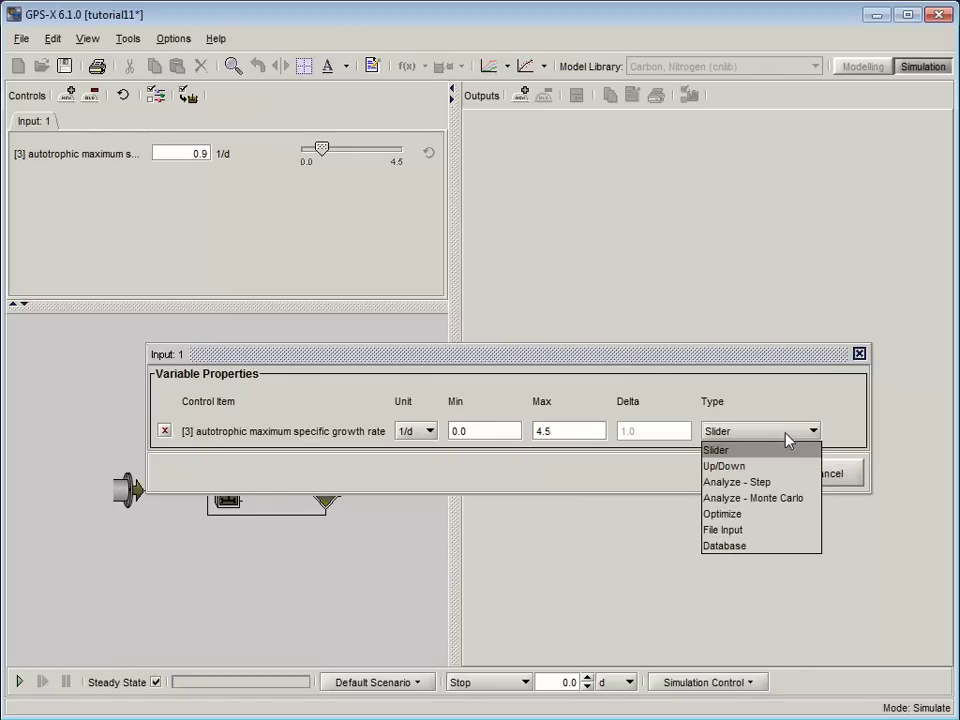
click(785, 499)
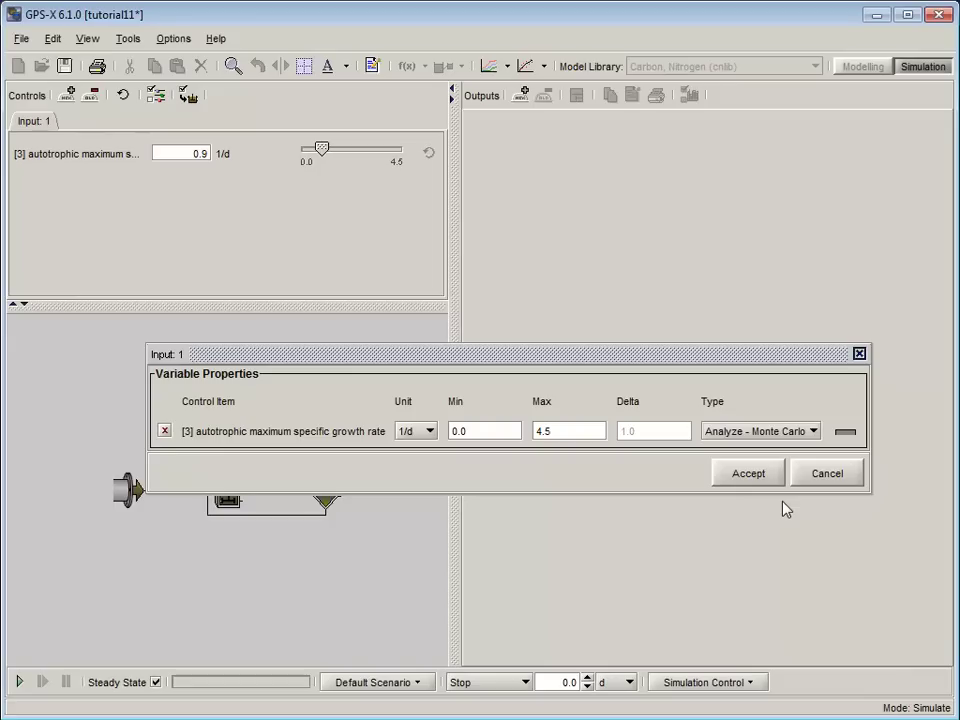
Give the growth rate a Normal distribution with a mean of 0.75 and a standard deviation of 0.1
click(838, 435)
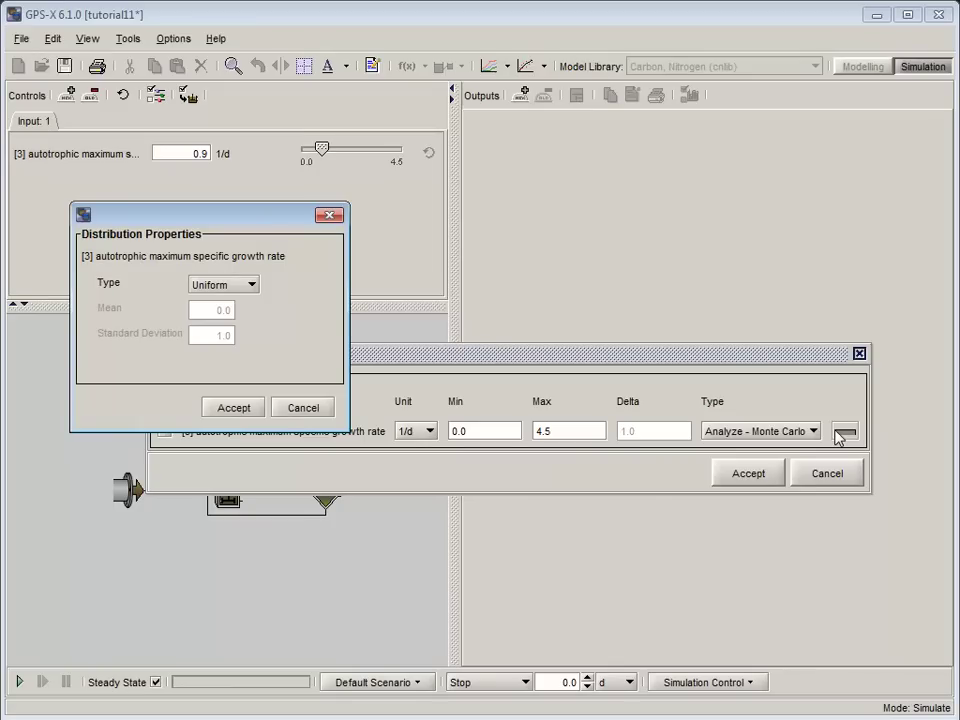
click(251, 285)
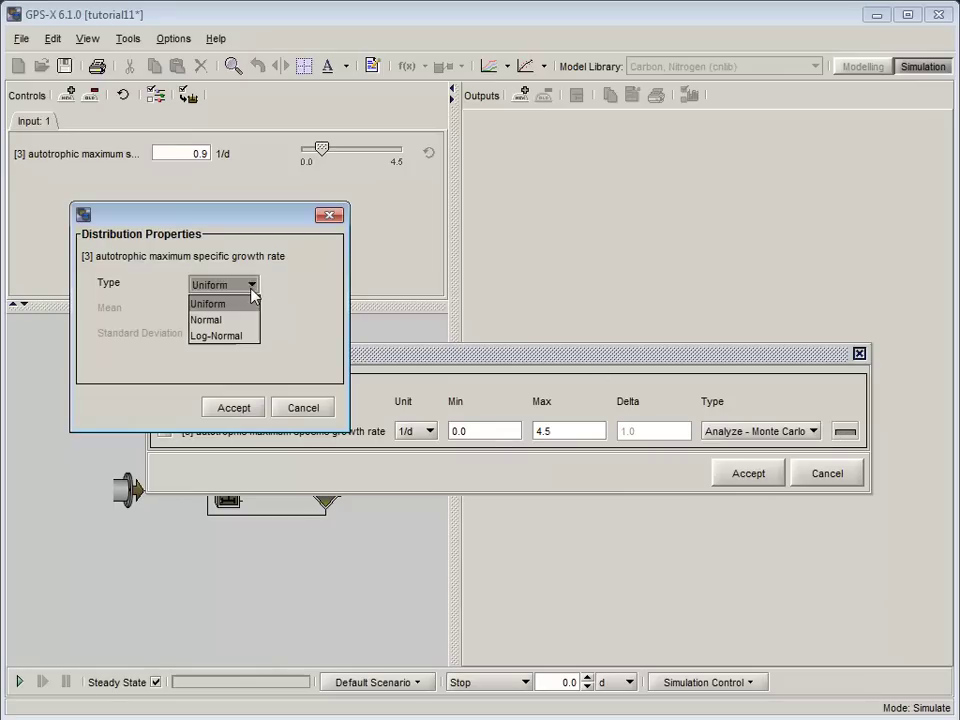
click(254, 321)
double_click(222, 312)
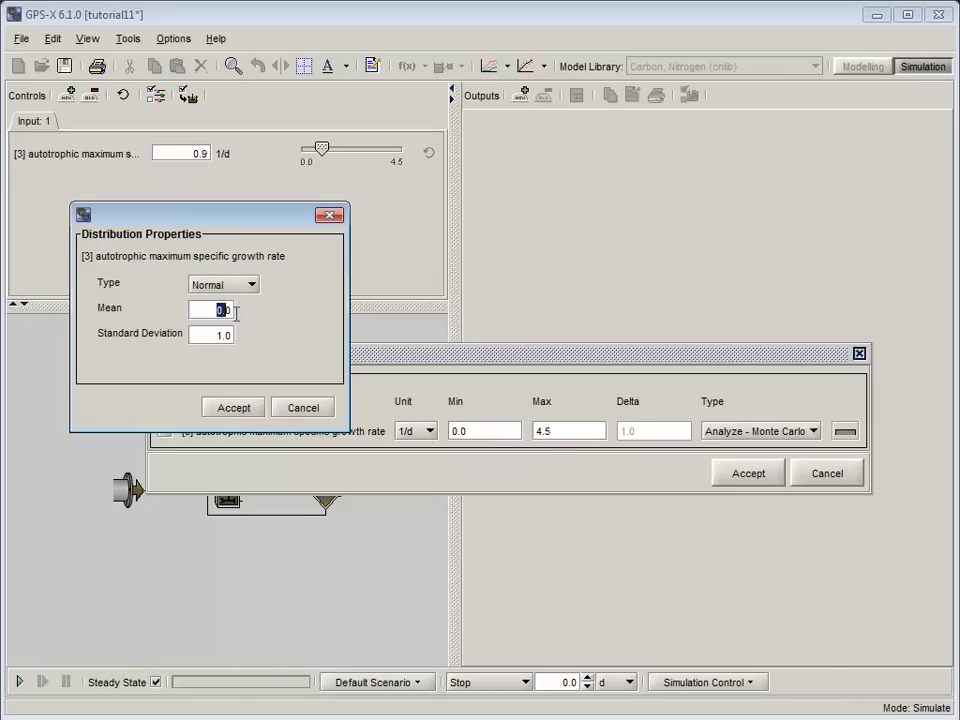
text(0.75)
double_click(218, 335)
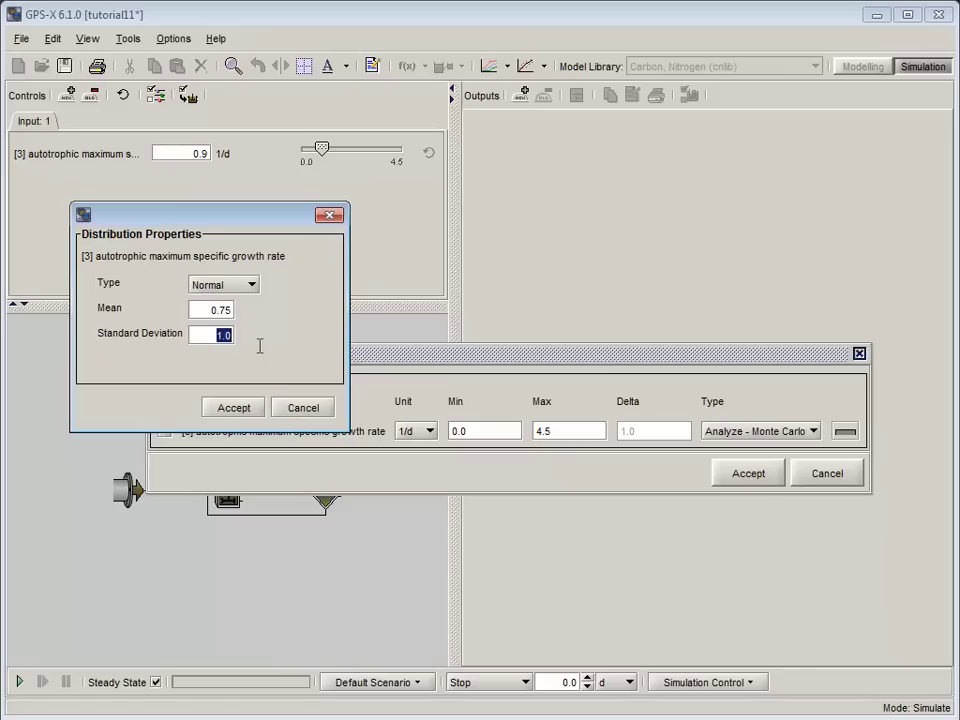
text(0.1)
click(240, 408)
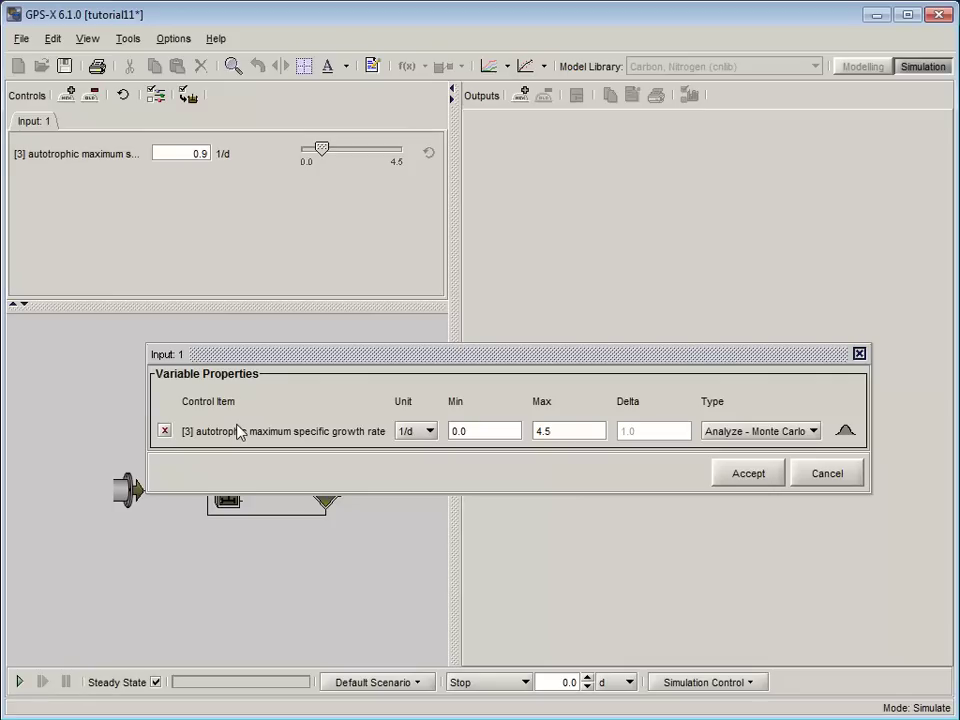
Limit the growth rate control to a minimum of 0.5 and a maximum of 1.2, and accept the variable properties
double_click(484, 431)
text(0.5)
drag(549, 431, 521, 431)
text(1.2)
click(724, 481)
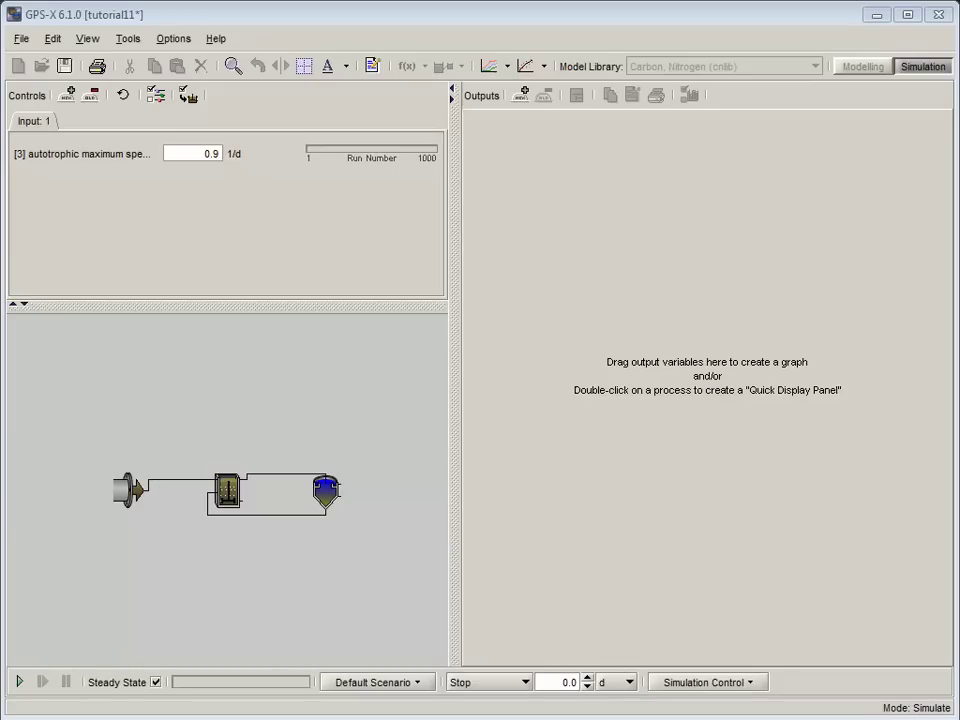
Add the number of runs from the system's Analyzer input parameters to the Input: 1 controls
right_click(242, 405)
mouse_move(254, 413)
mouse_move(417, 421)
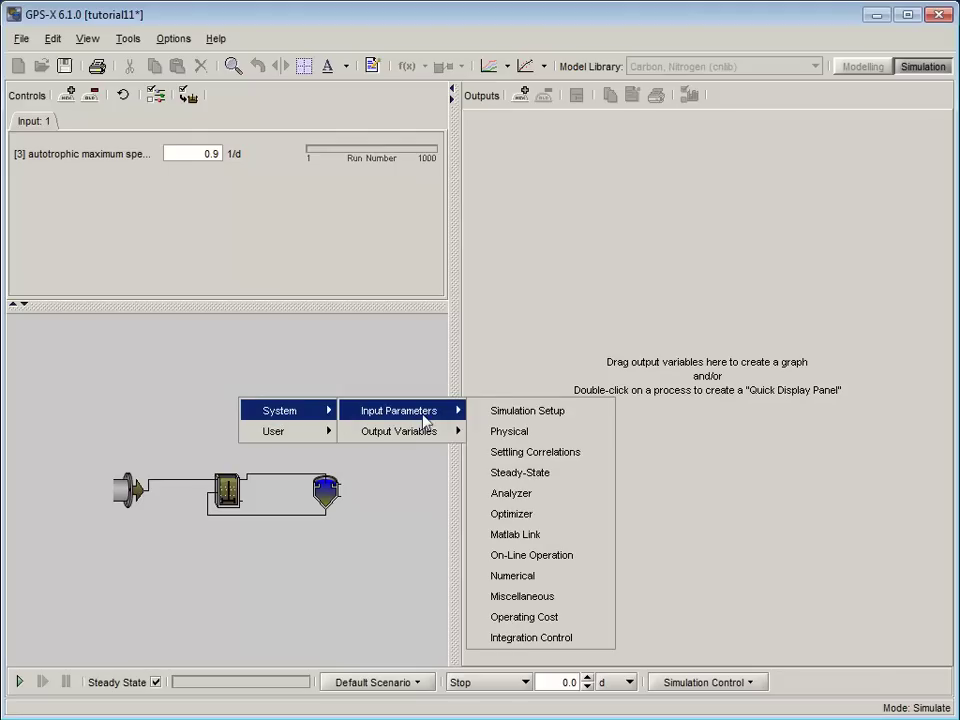
click(516, 494)
drag(350, 450, 128, 228)
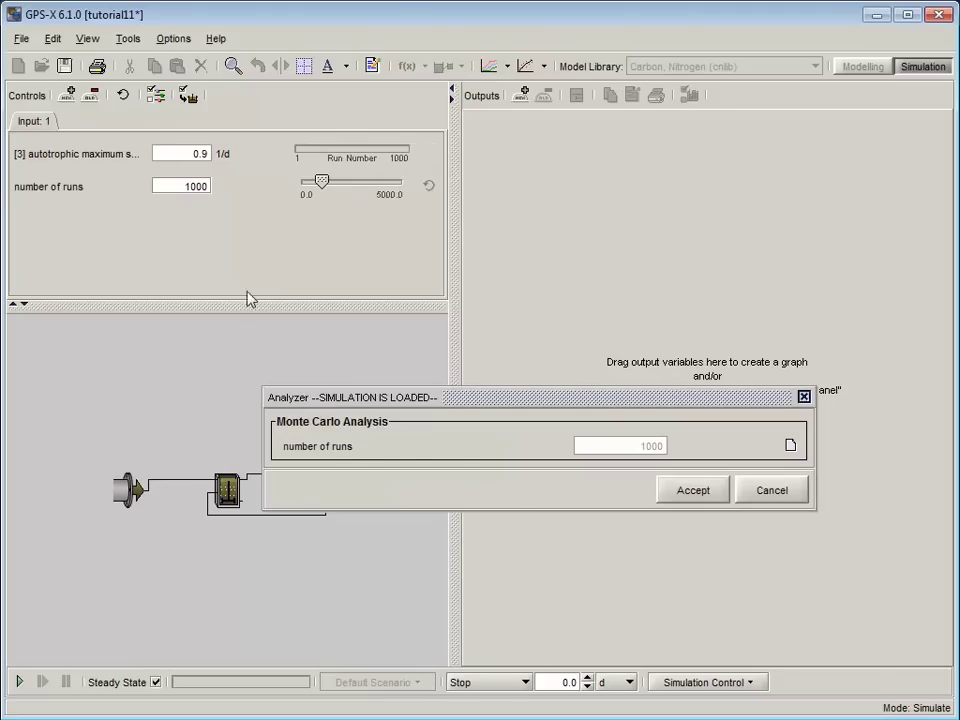
click(689, 505)
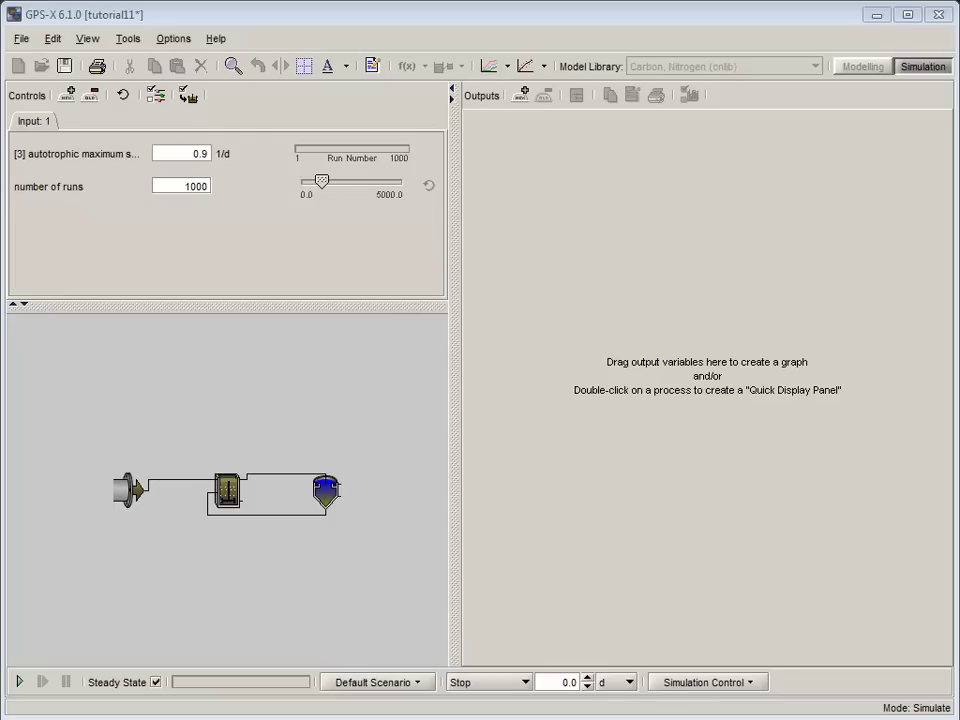
Create an output graph of the tank's autotrophic maximum specific growth rate from its kinetic input parameters among the output variables
right_click(235, 499)
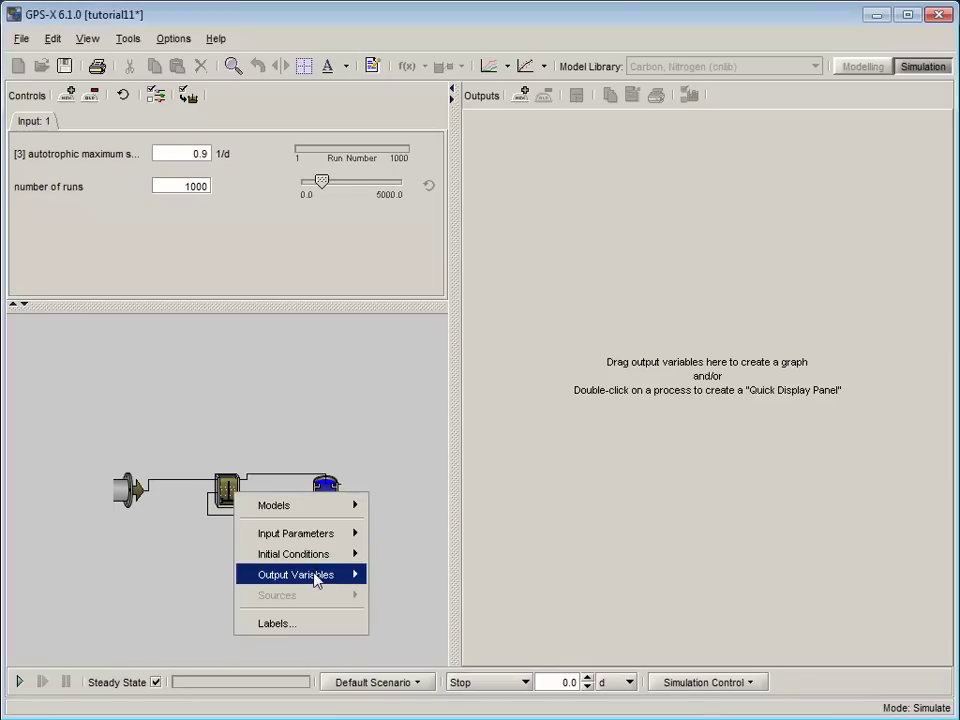
mouse_move(314, 580)
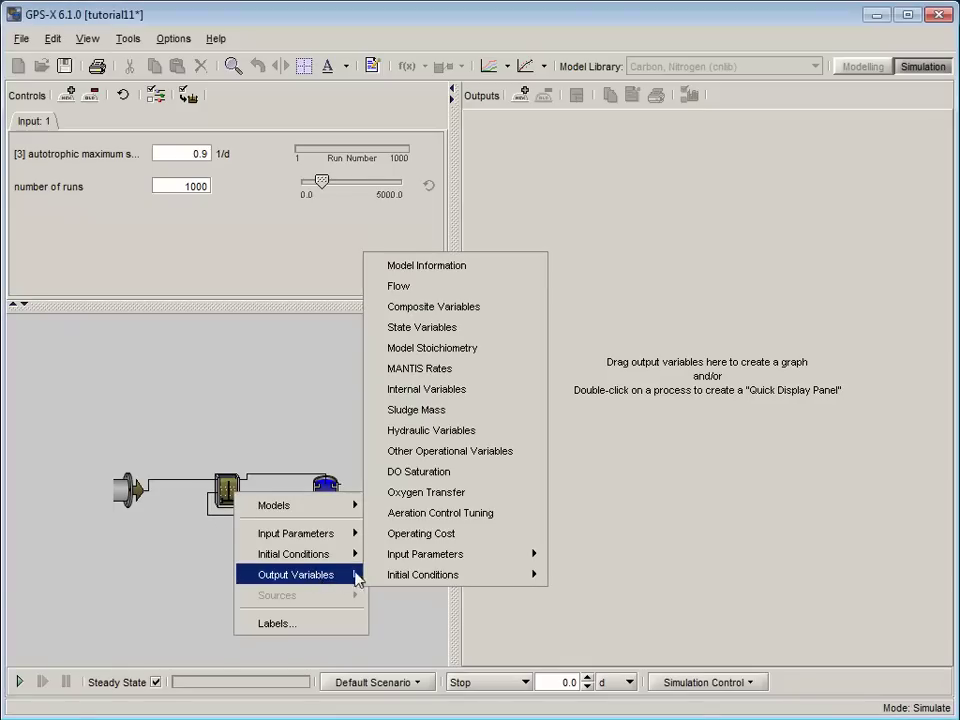
mouse_move(439, 554)
click(620, 640)
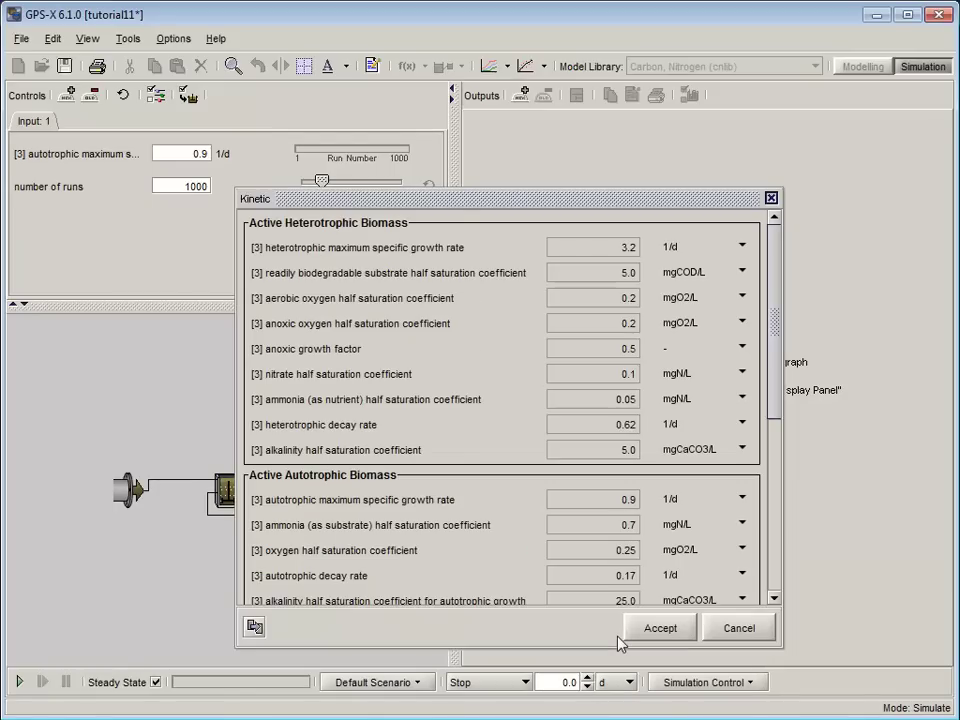
drag(416, 521, 831, 236)
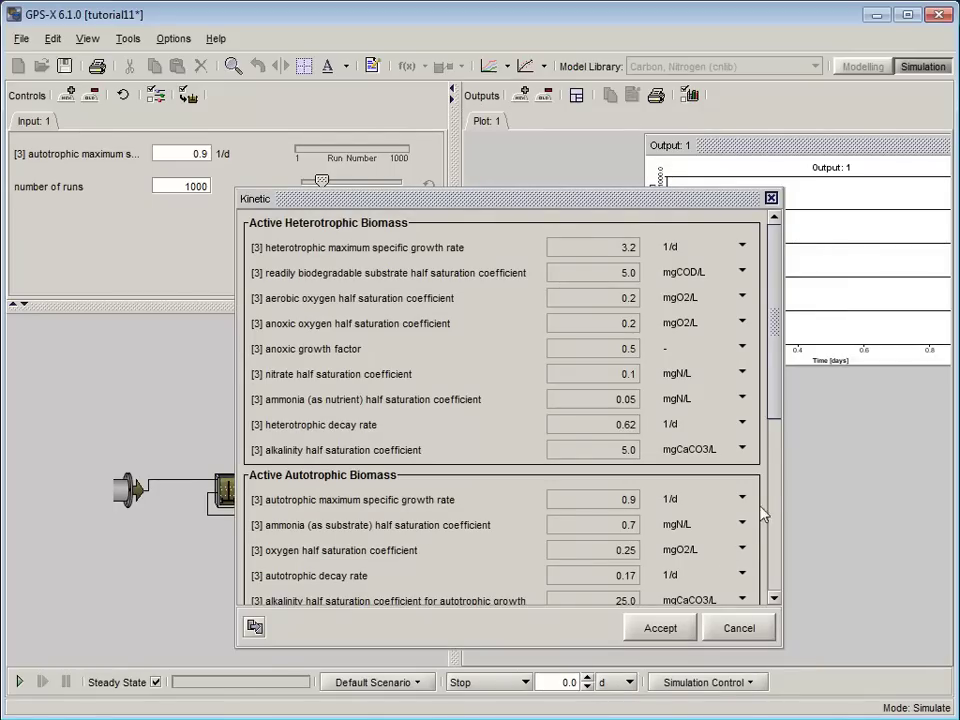
click(673, 629)
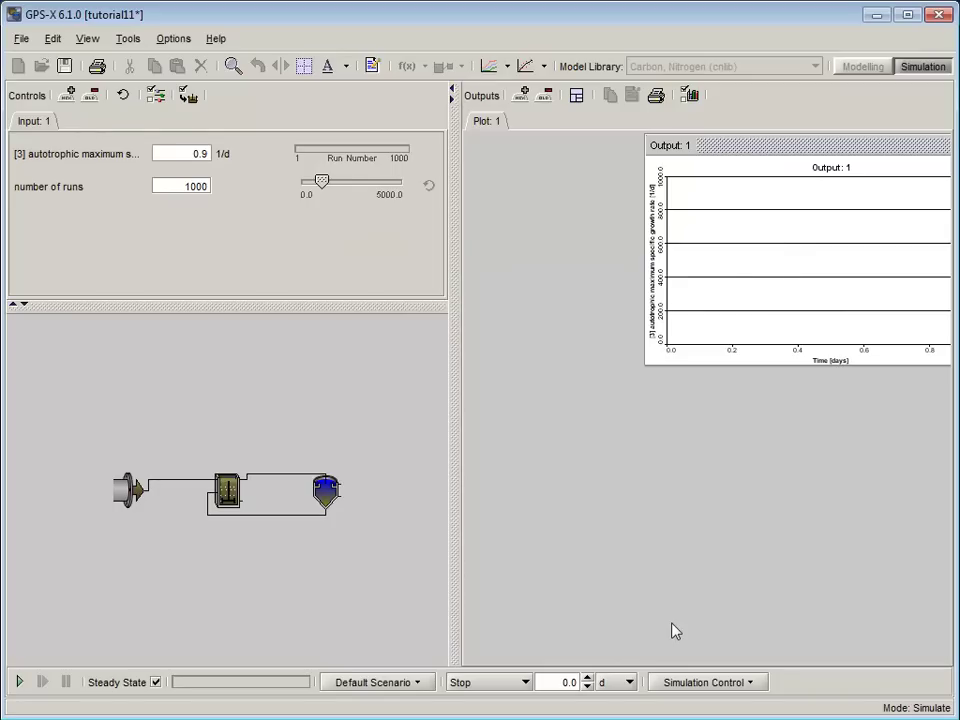
Create a second output graph for free and ionized ammonia from the state variables at the clarifier's effluent connection
right_click(344, 491)
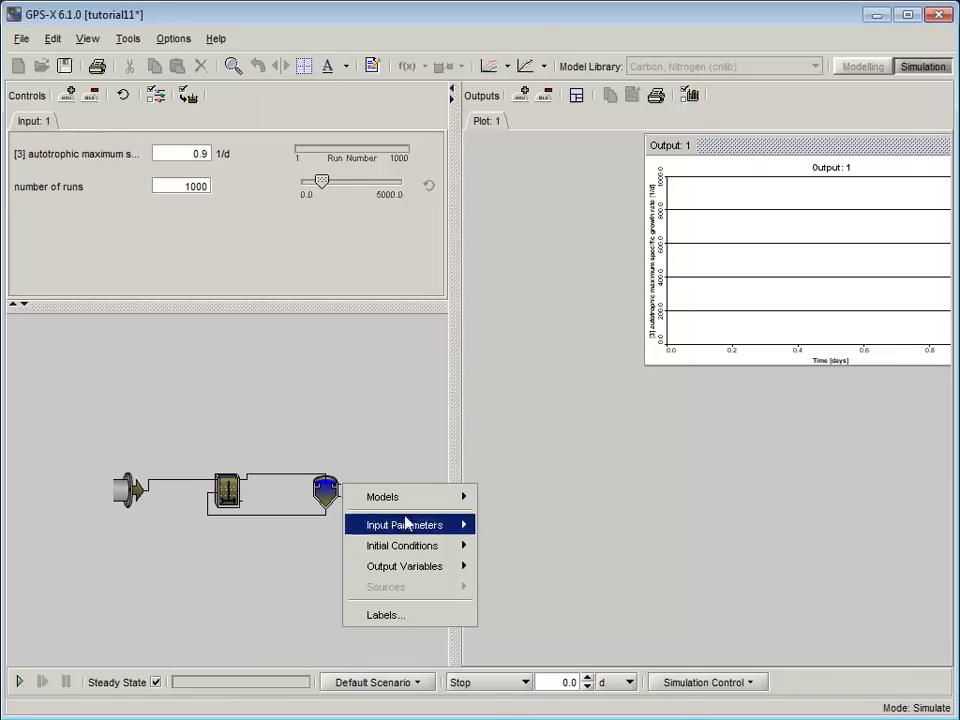
mouse_move(439, 567)
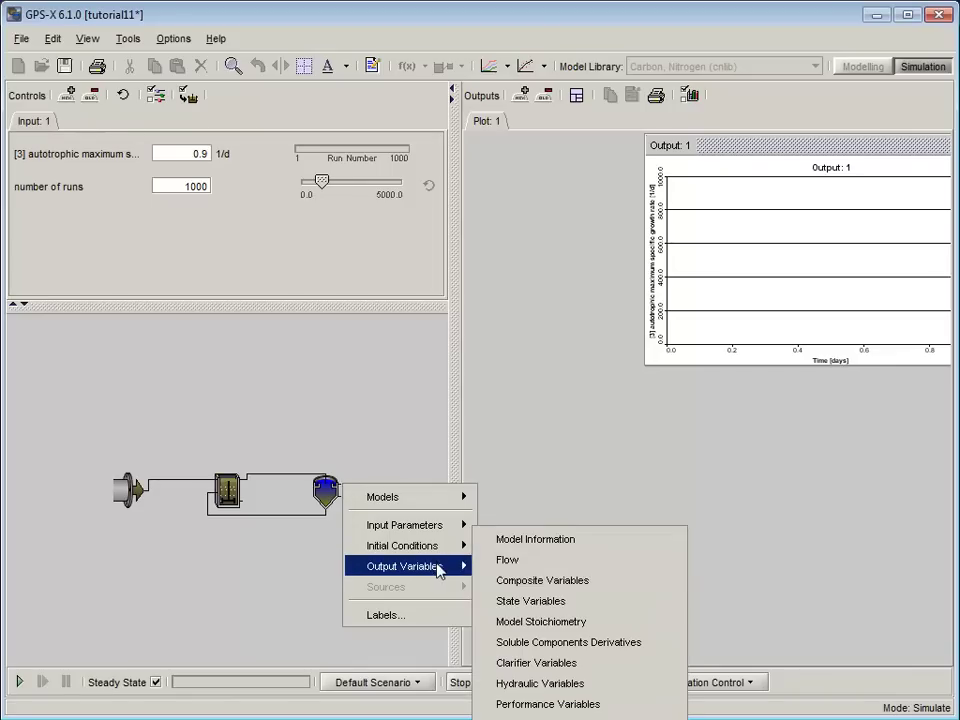
click(530, 601)
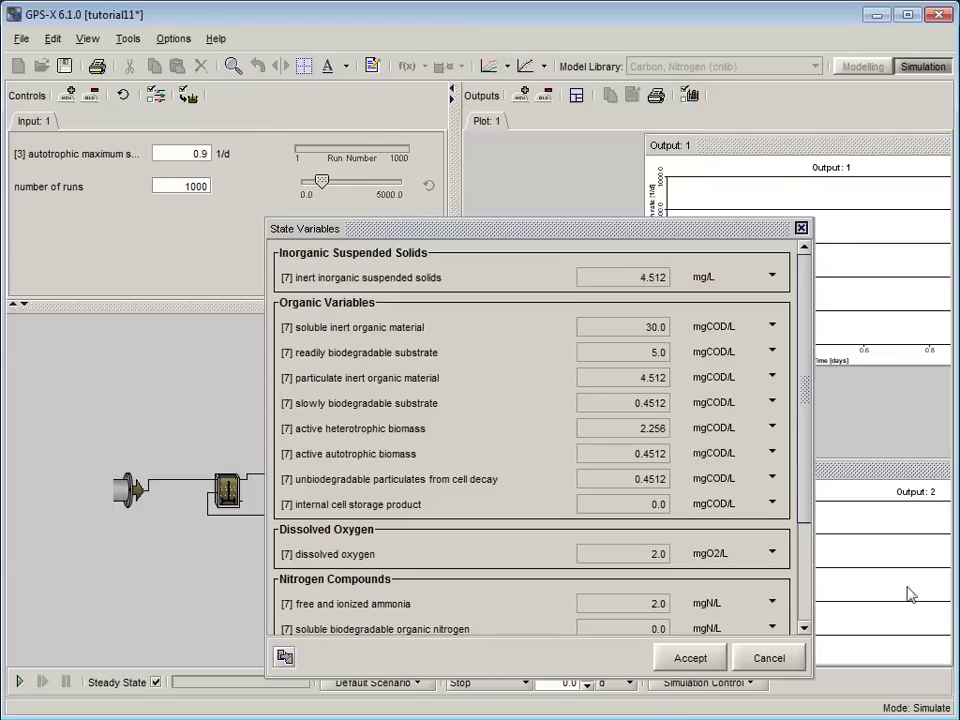
click(690, 658)
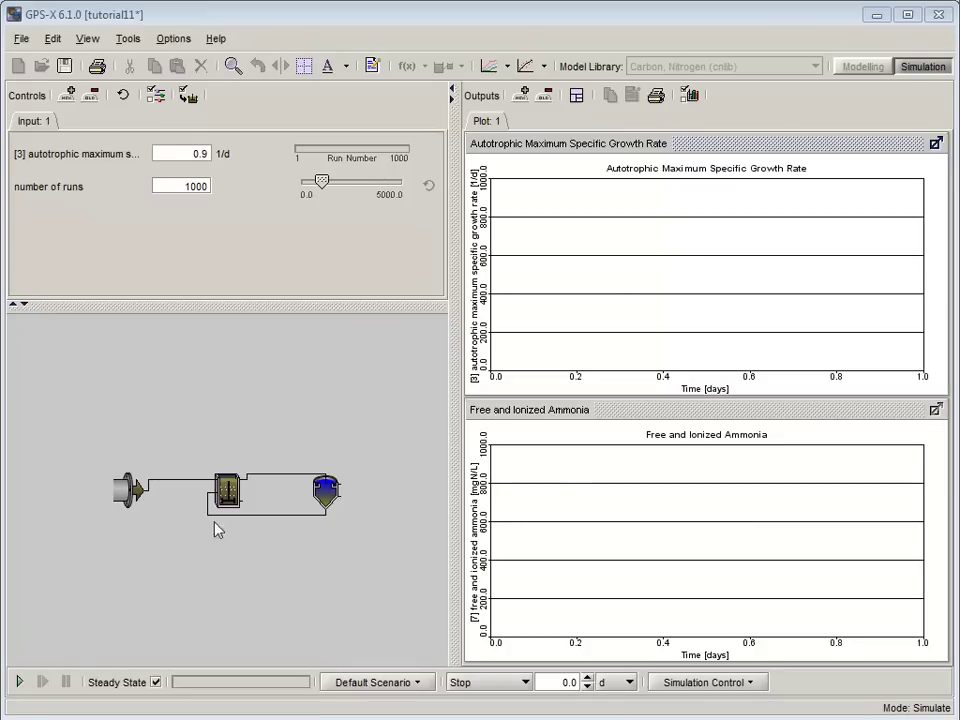
Change the Free and Ionized Ammonia graph's type to Probabilistic (Monte Carlo)
right_click(571, 488)
click(585, 497)
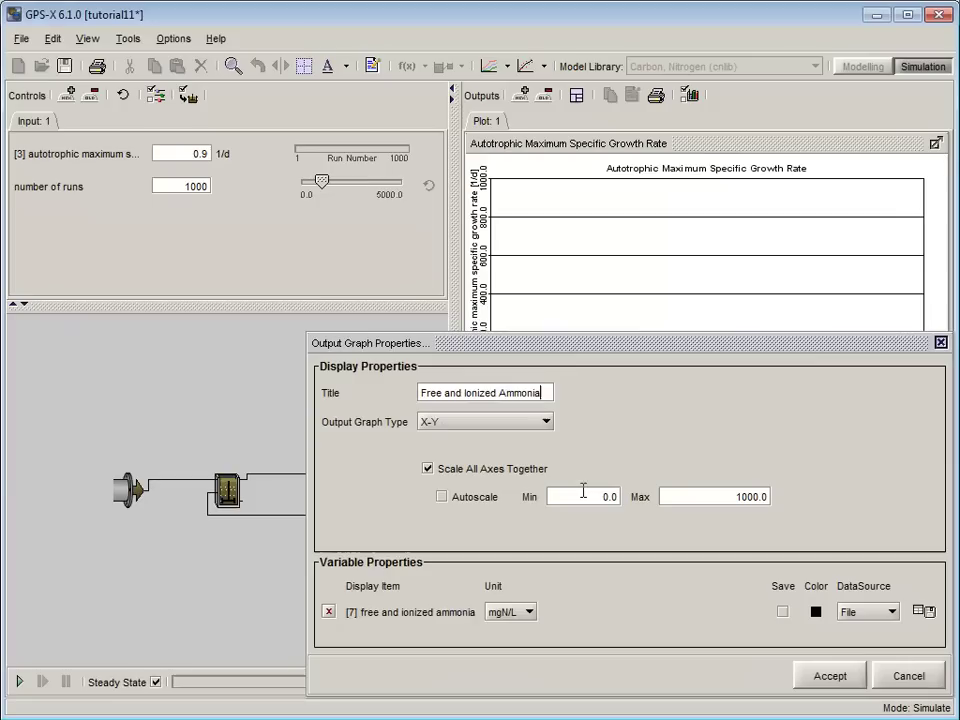
click(531, 425)
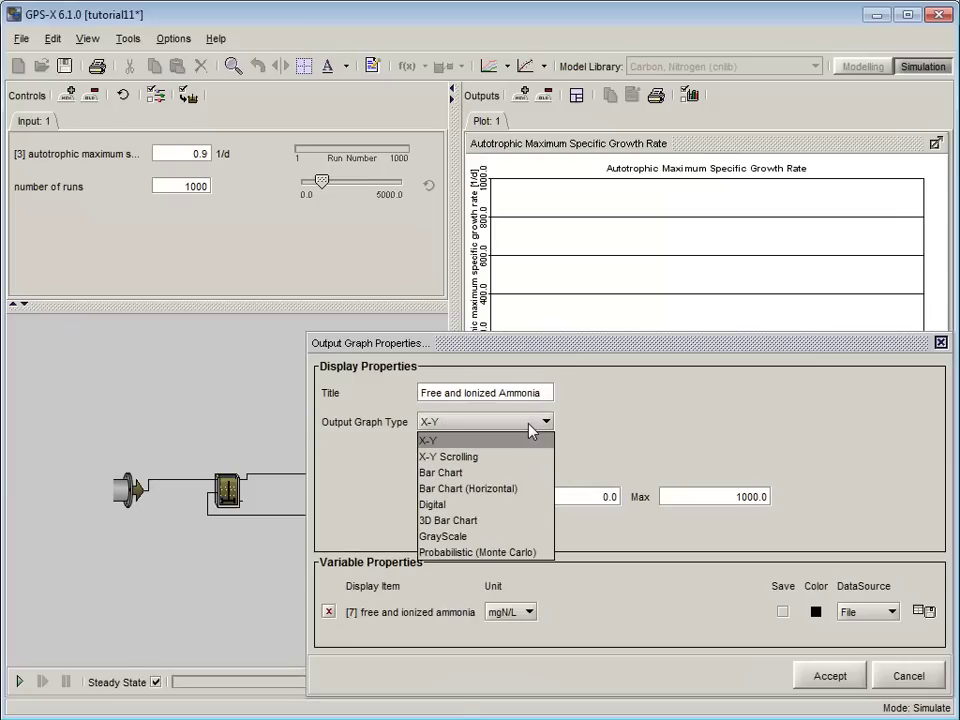
click(500, 553)
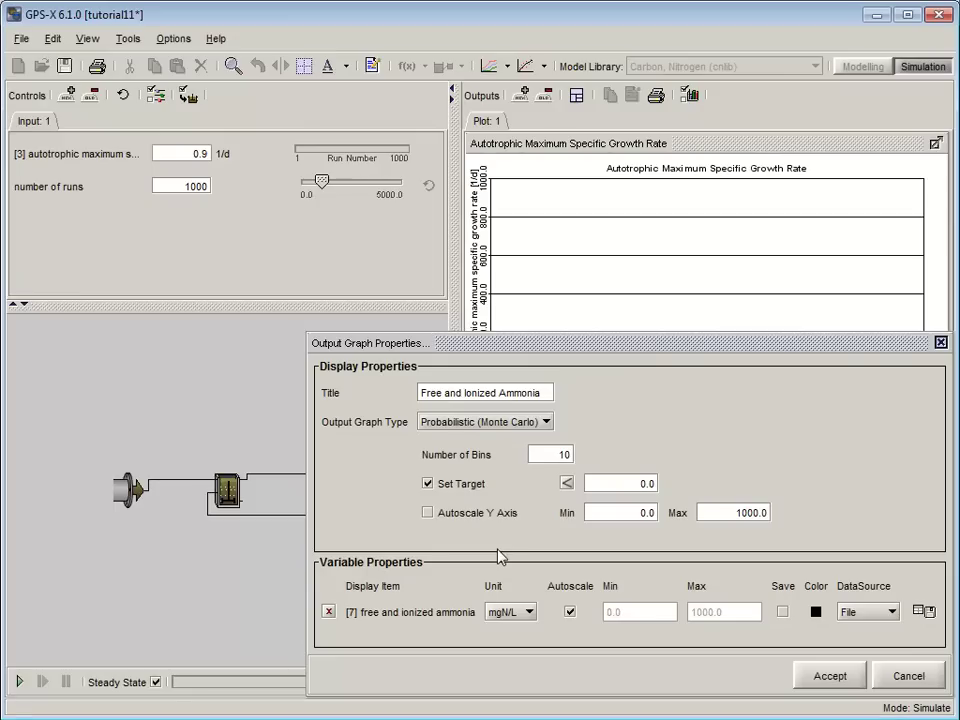
Give the ammonia graph a target of less than 10, 20 bins and an autoscaled Y axis, and accept the graph properties
click(592, 483)
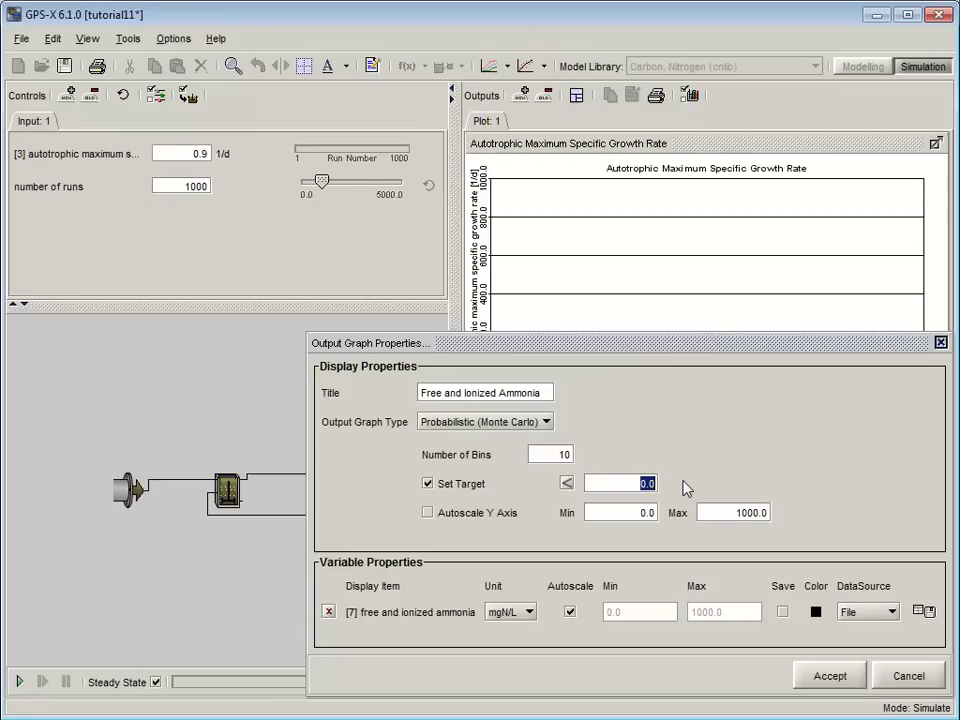
text(10)
click(566, 455)
text(20)
click(487, 515)
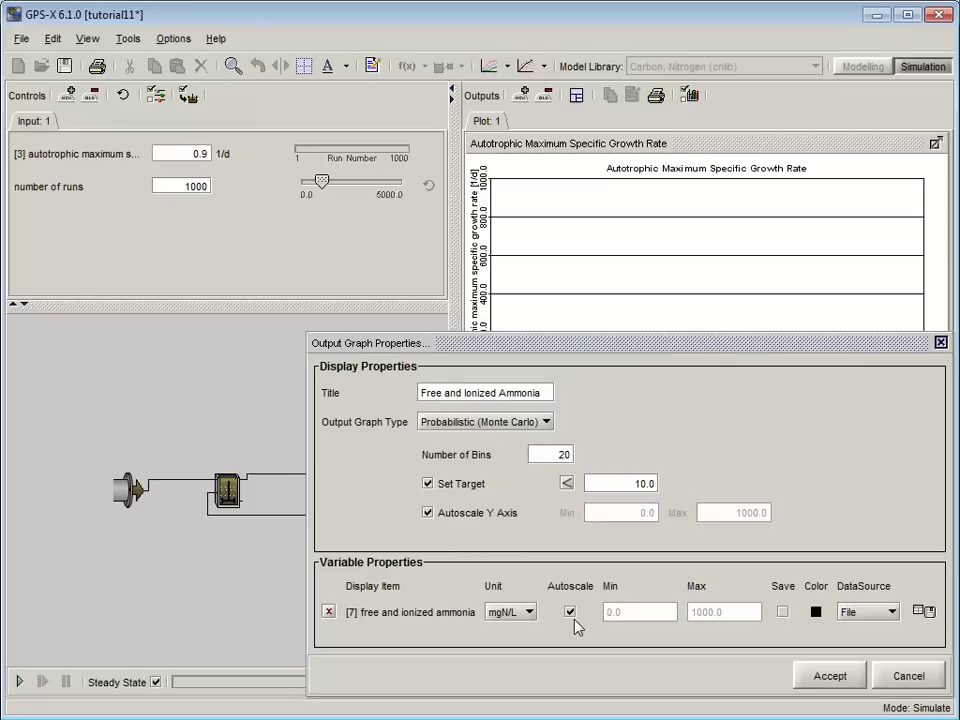
click(818, 678)
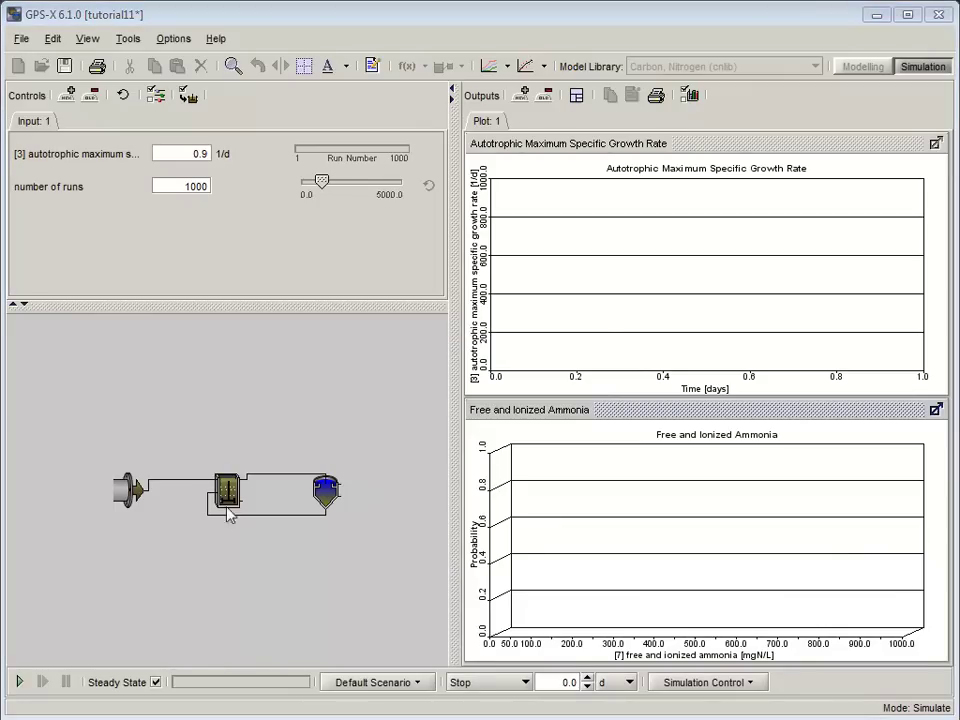
Change the Autotrophic Maximum Specific Growth Rate graph to Probabilistic (Monte Carlo) with an autoscaled Y axis, and accept its properties
right_click(621, 303)
click(637, 316)
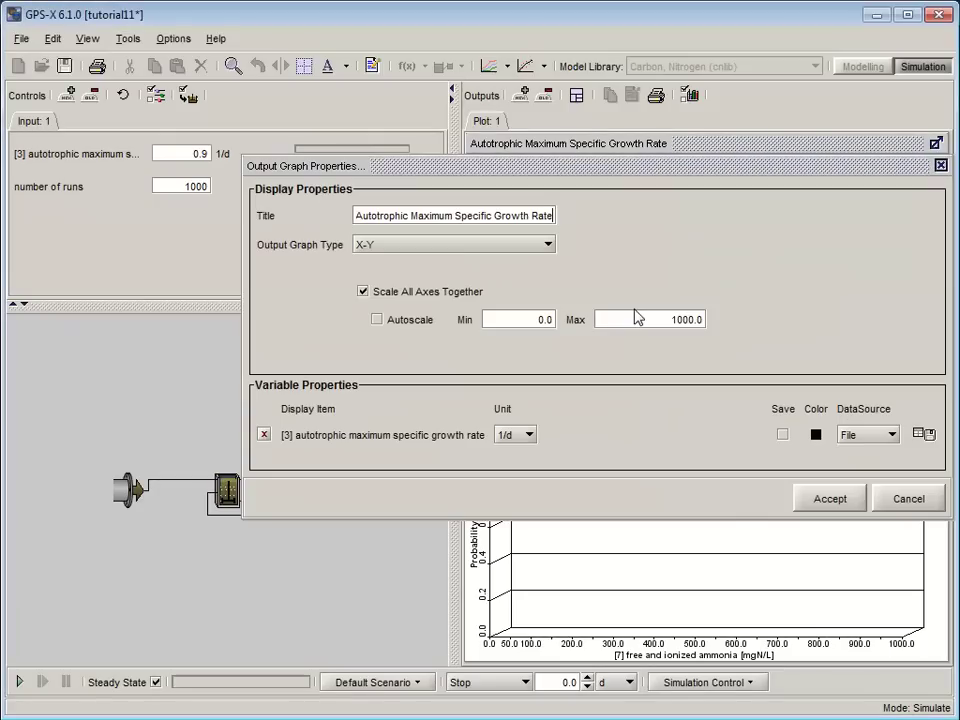
click(538, 248)
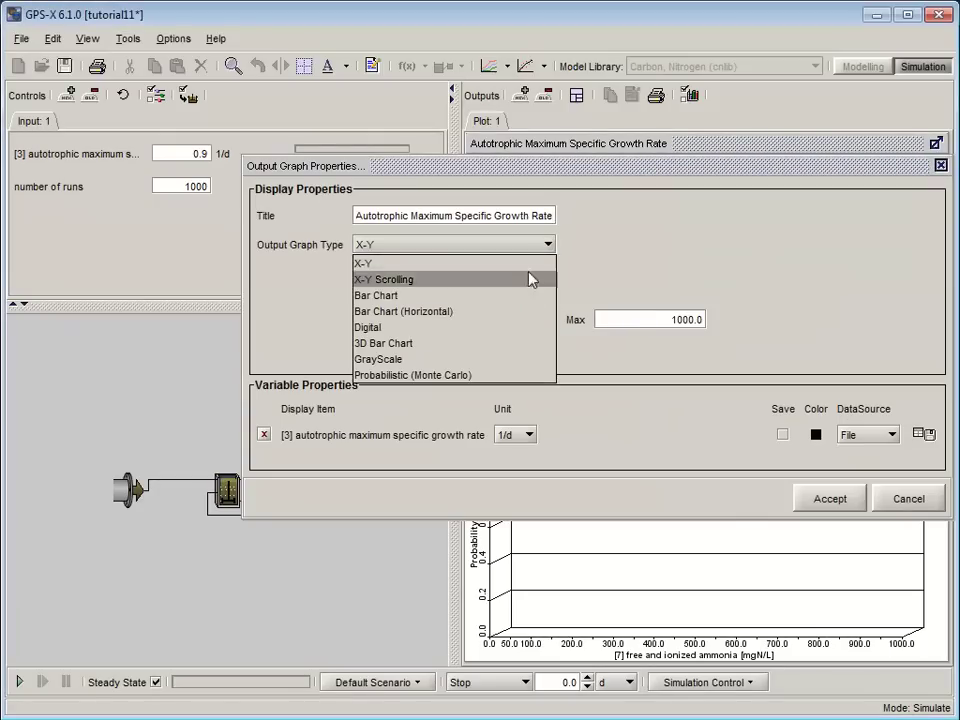
click(478, 379)
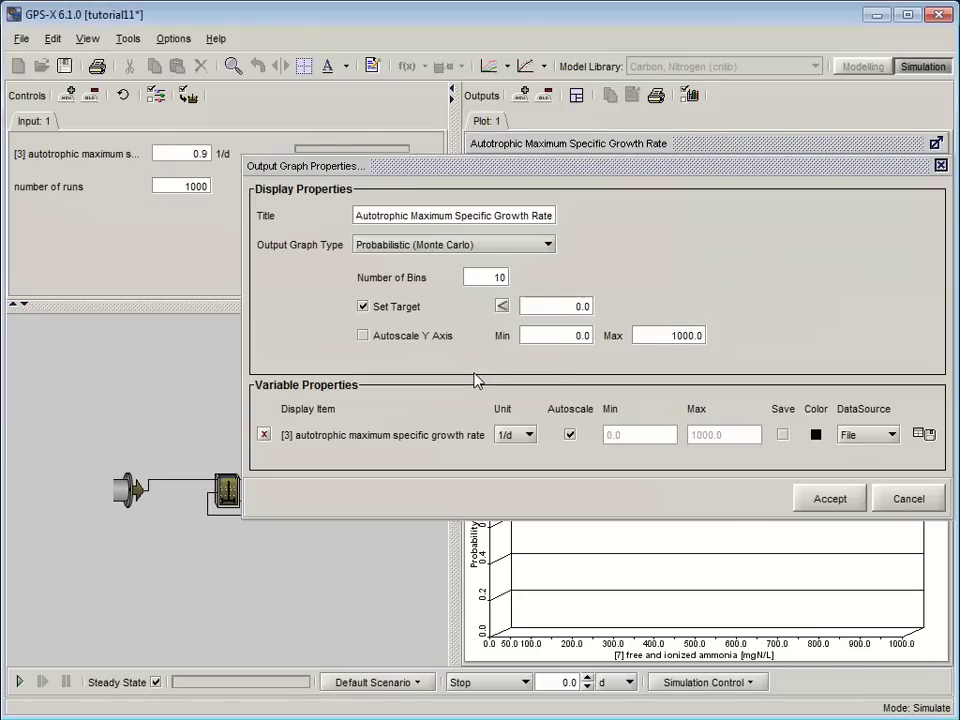
click(423, 338)
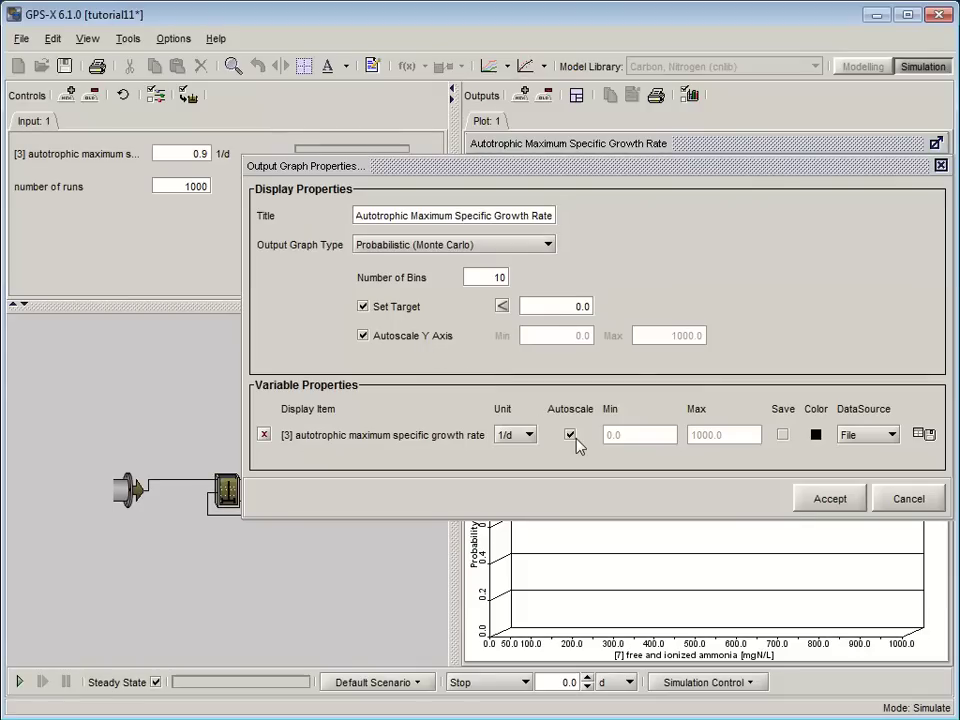
click(834, 503)
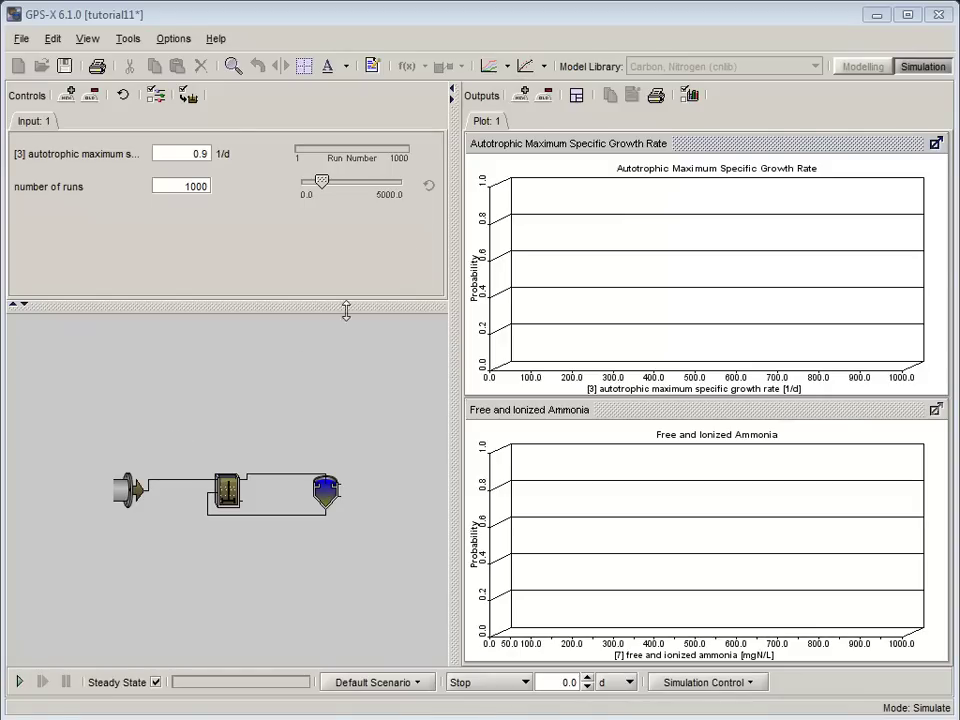
Turn on the analysis in Monte Carlo mode and run the steady-state simulation
click(508, 66)
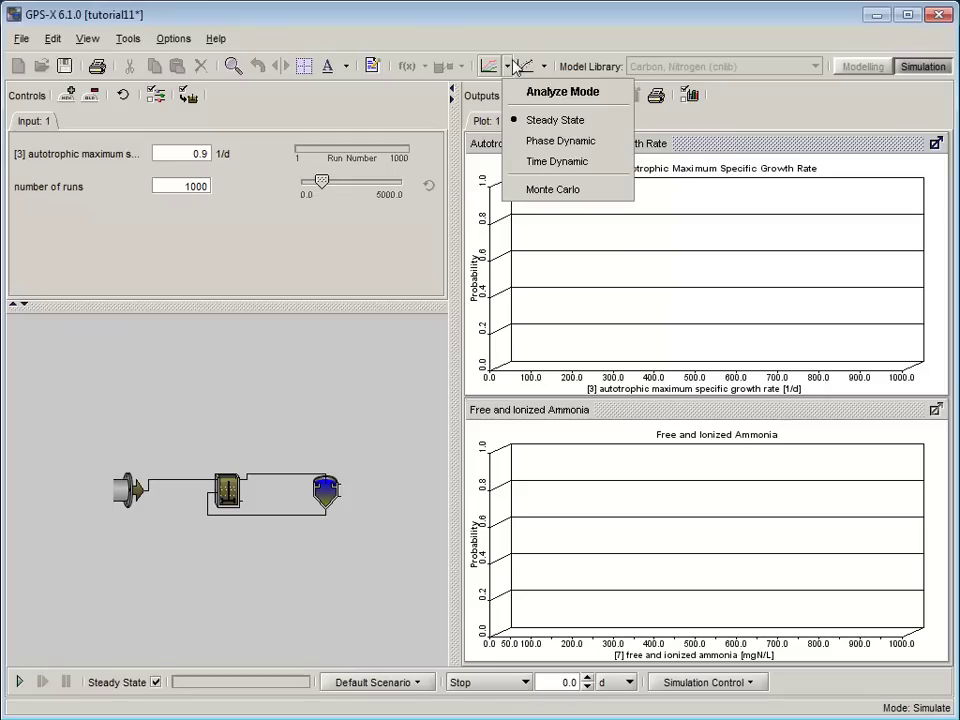
click(538, 194)
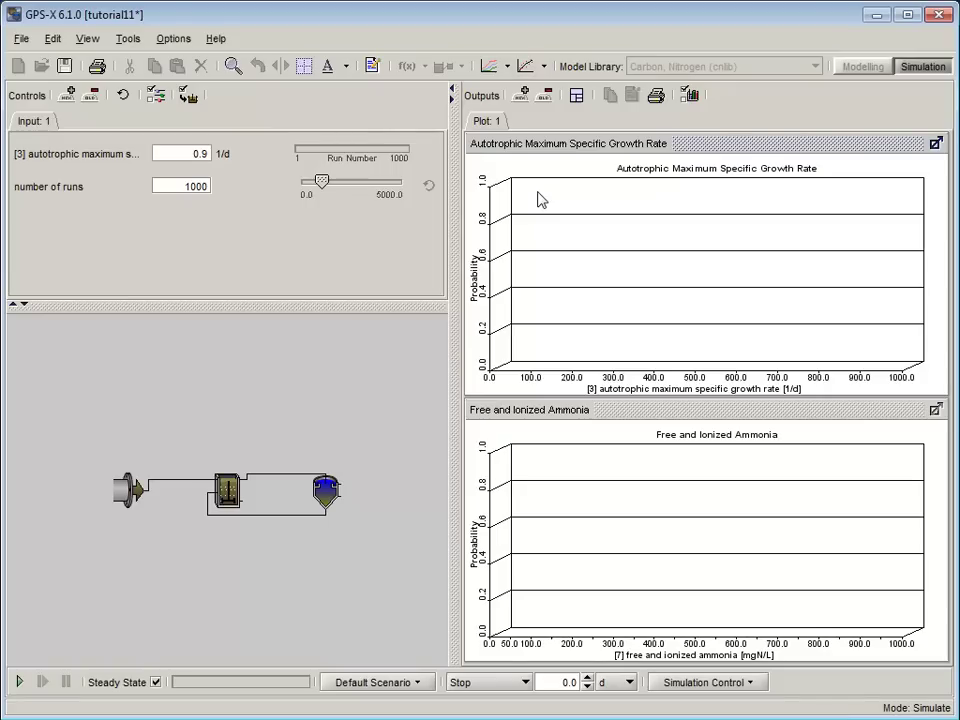
click(491, 68)
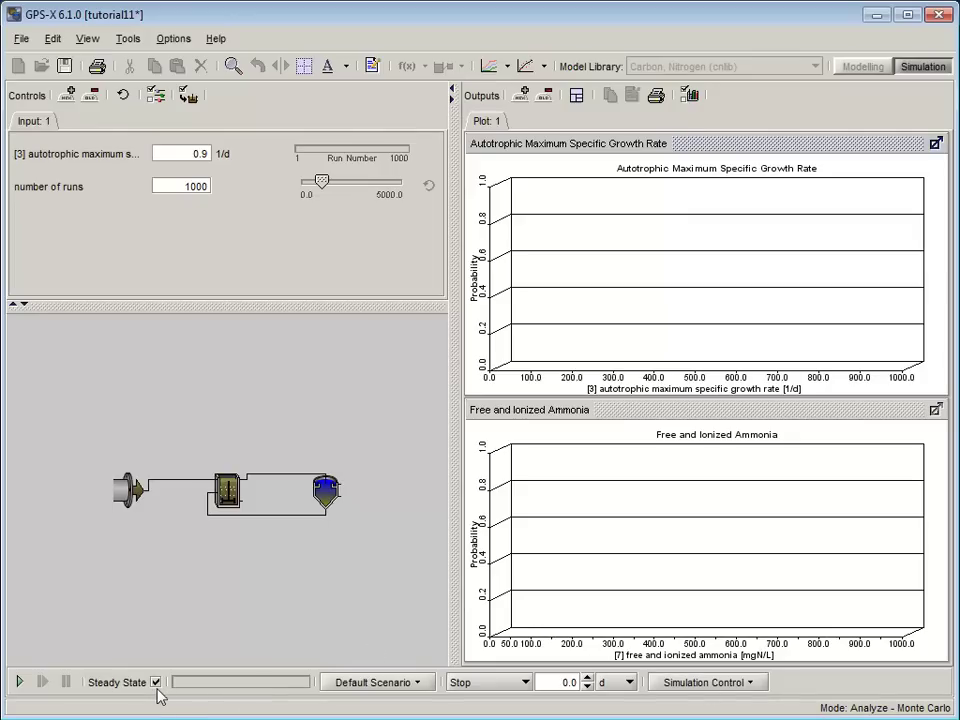
click(20, 684)
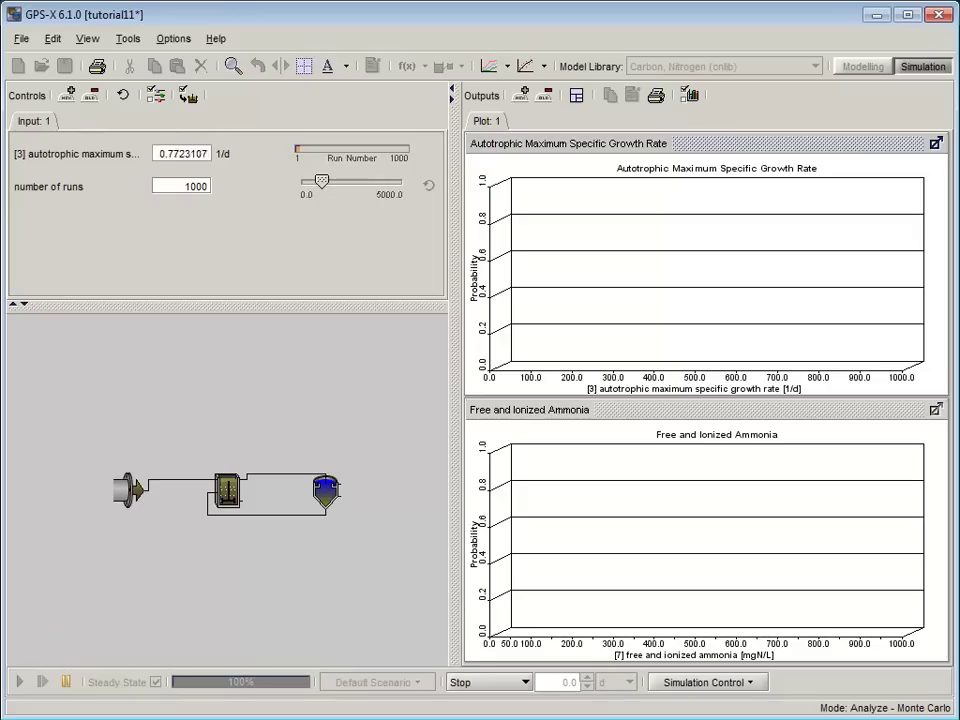
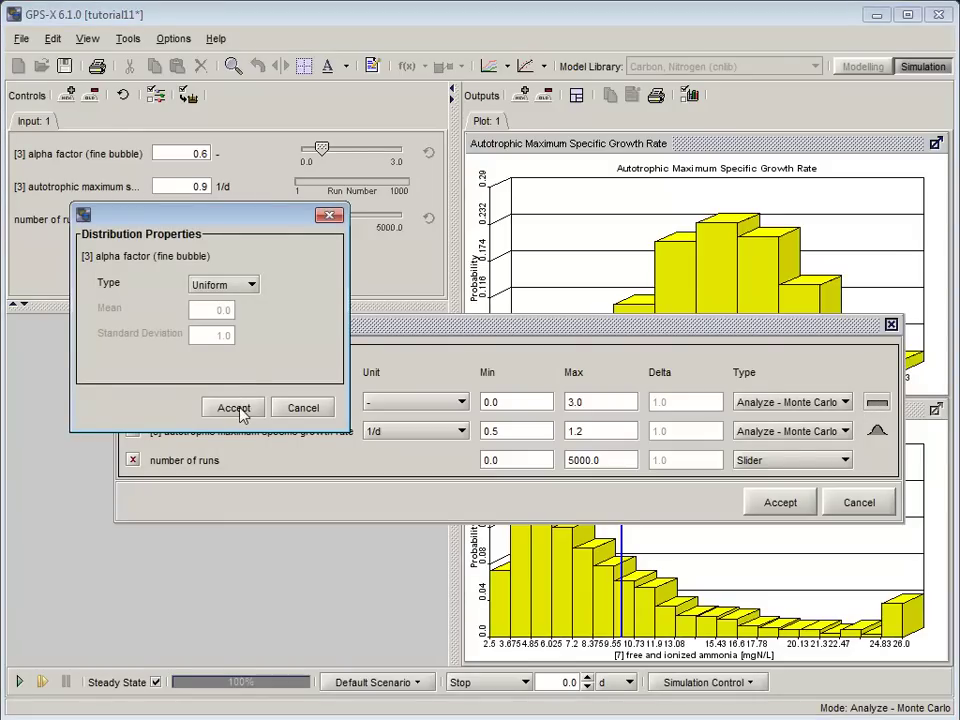
Accept a Uniform distribution for the fine bubble alpha factor, limit it to a minimum of 0.4 and maximum of 0.7, and accept the properties
click(239, 407)
drag(515, 403, 476, 412)
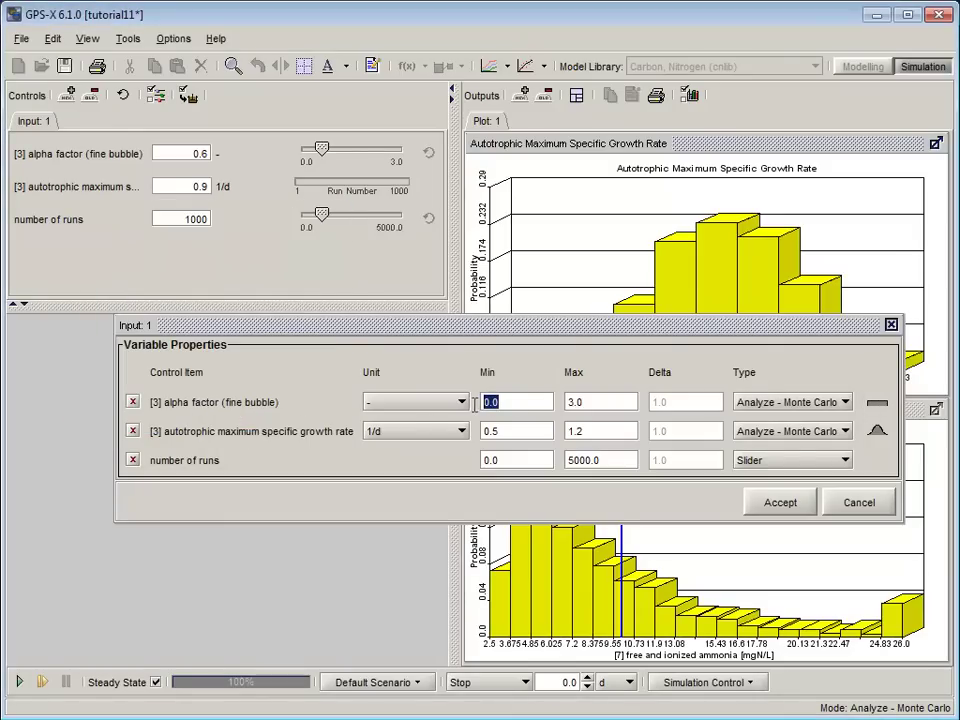
text(0.4)
drag(584, 402, 535, 402)
text(0.7)
click(776, 505)
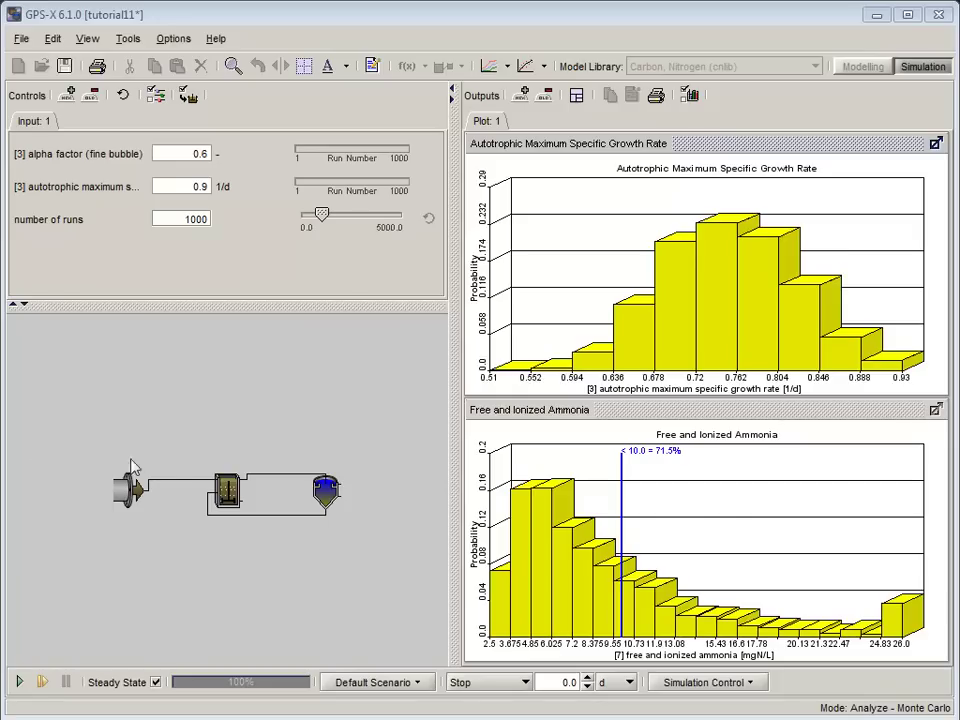
Create a graph of the tank's fine bubble alpha factor on a new plot tab from its operational diffused air parameters
right_click(226, 493)
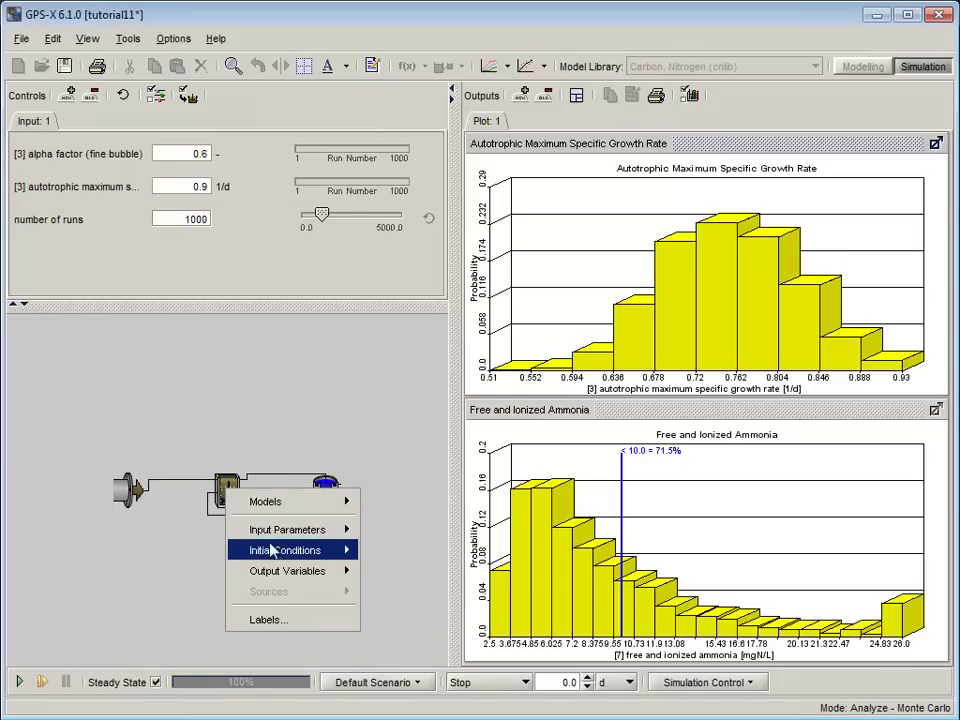
mouse_move(288, 572)
mouse_move(455, 553)
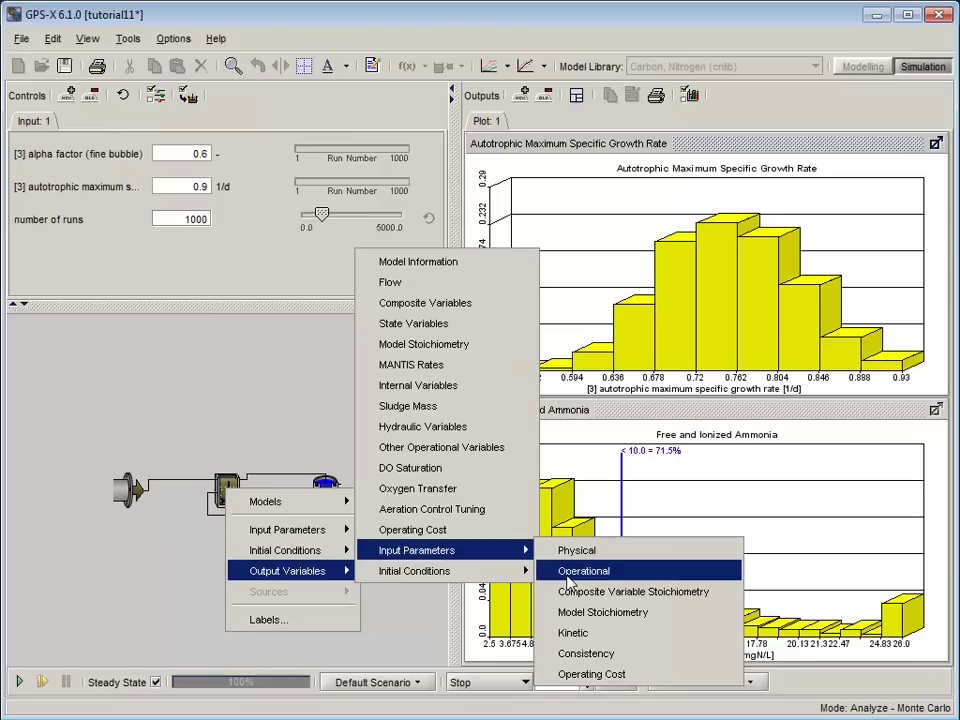
click(569, 579)
click(320, 432)
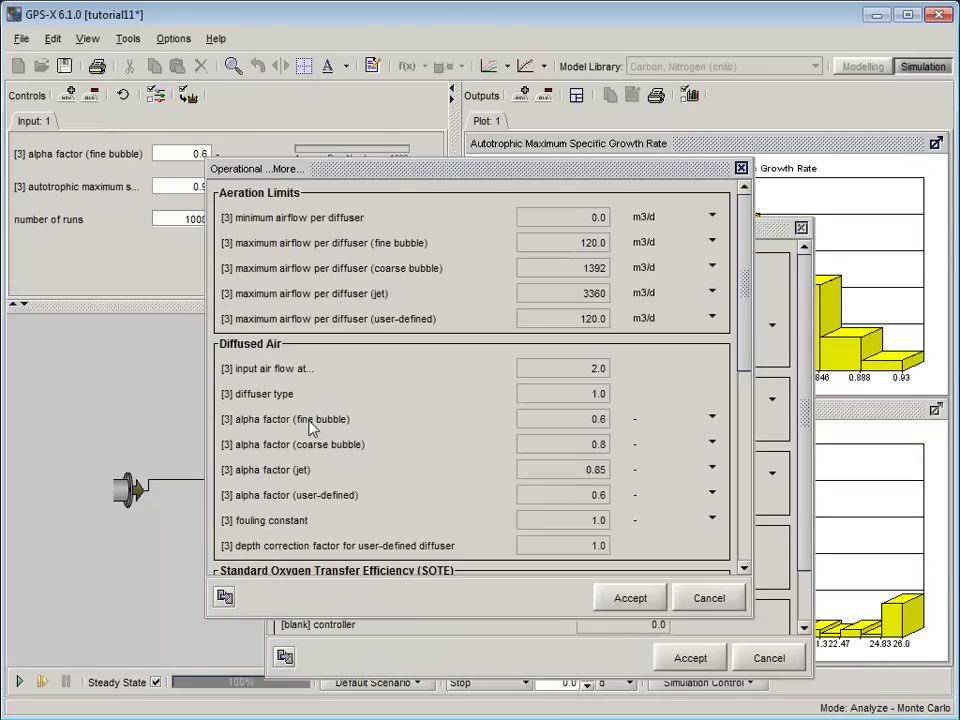
double_click(532, 123)
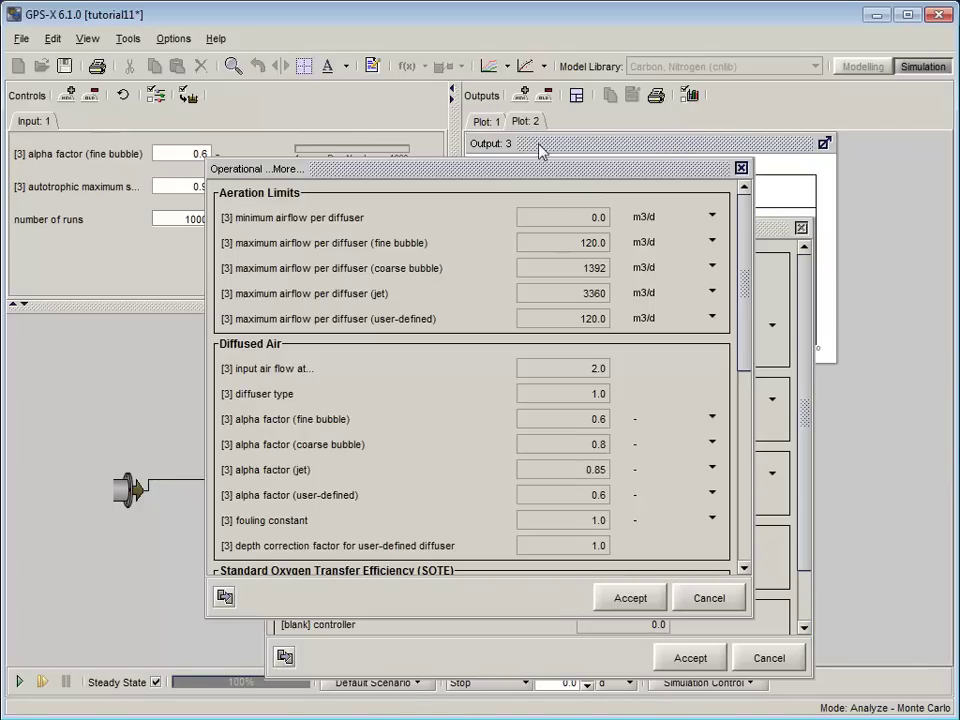
click(630, 598)
click(686, 662)
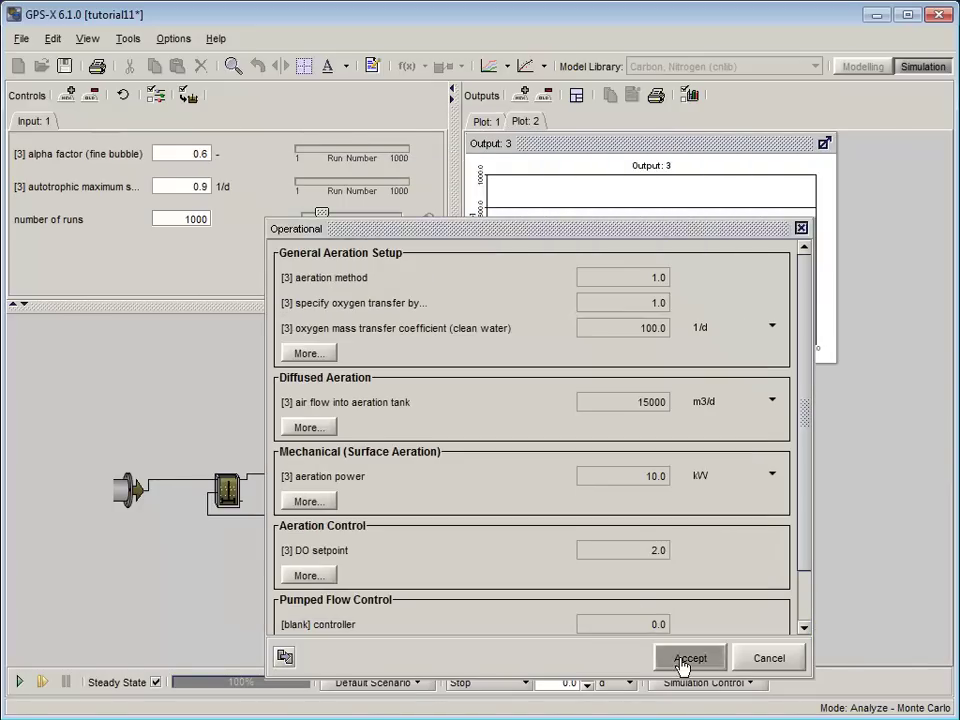
Create a graph of the aeration tank's dissolved oxygen from its state output variables, placed below the alpha factor graph
right_click(231, 494)
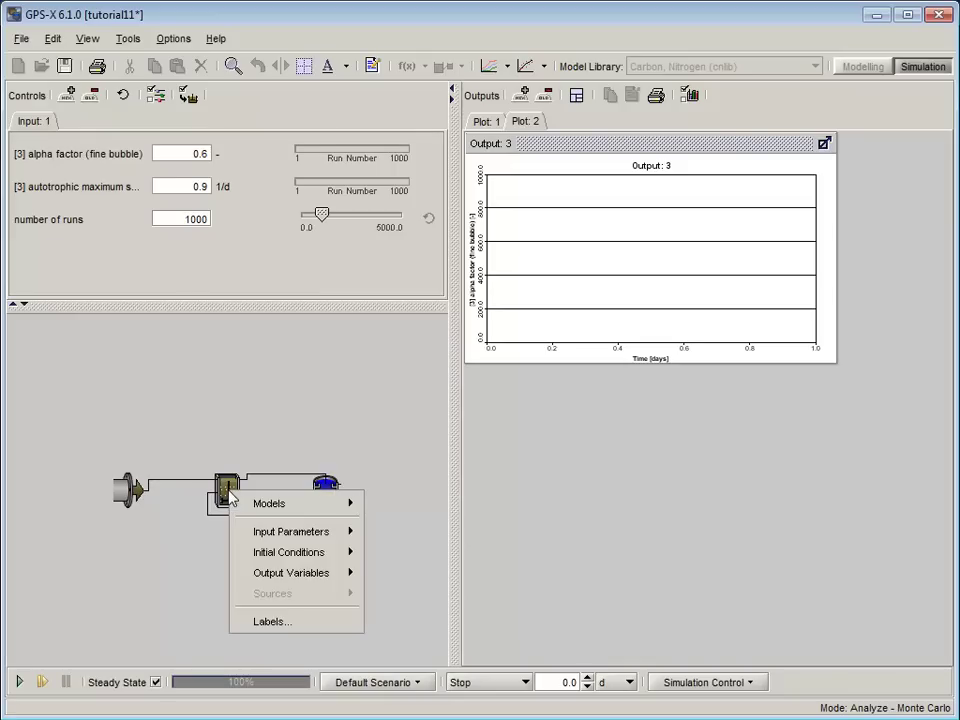
mouse_move(300, 578)
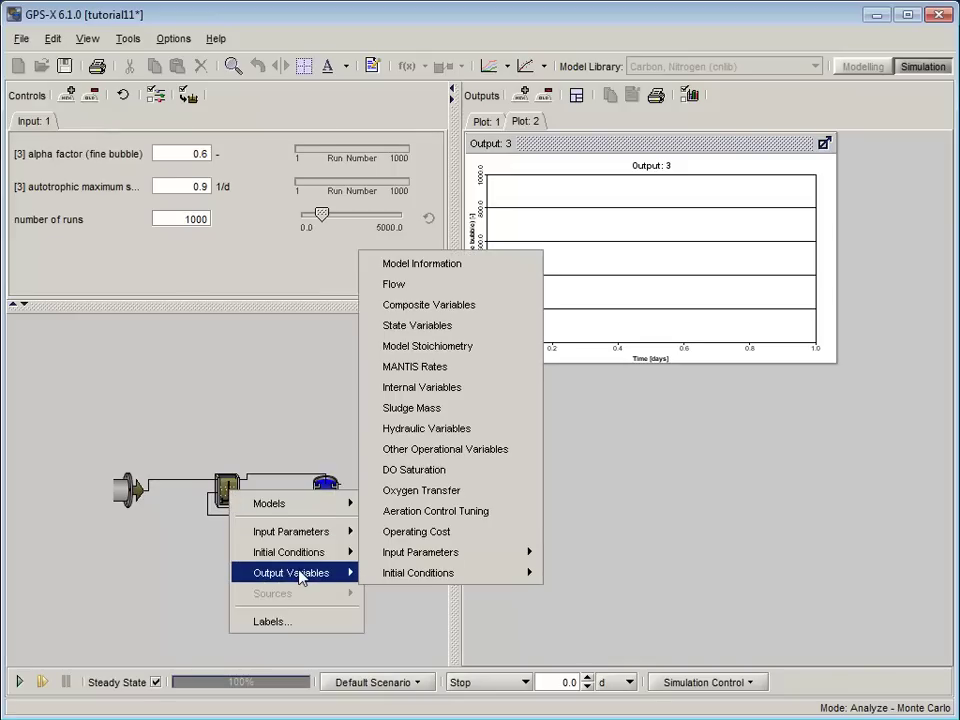
click(439, 330)
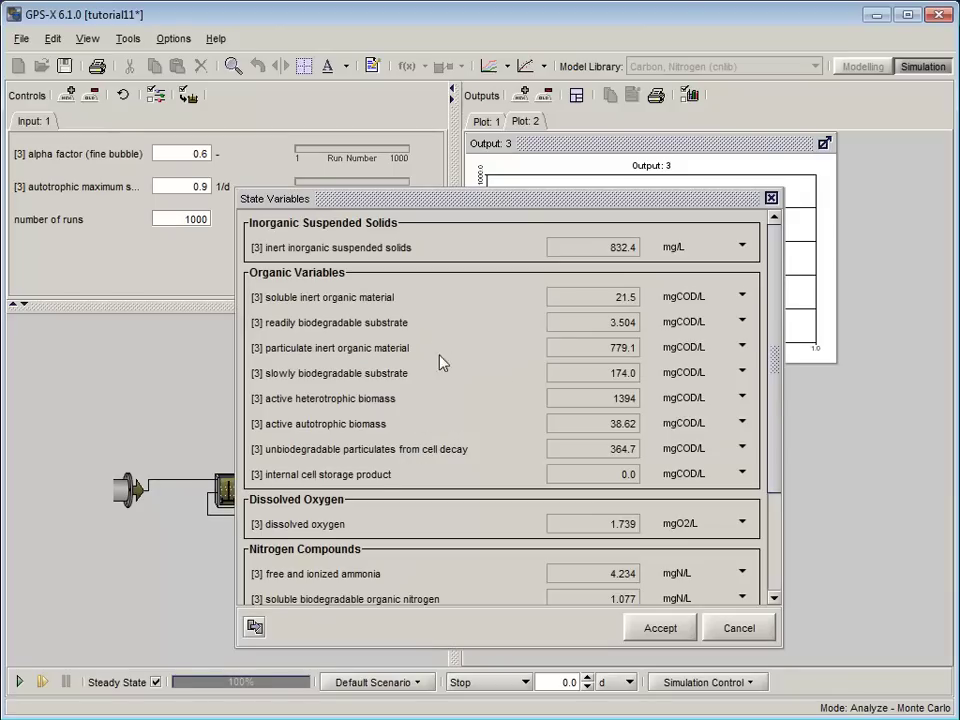
drag(336, 525, 842, 594)
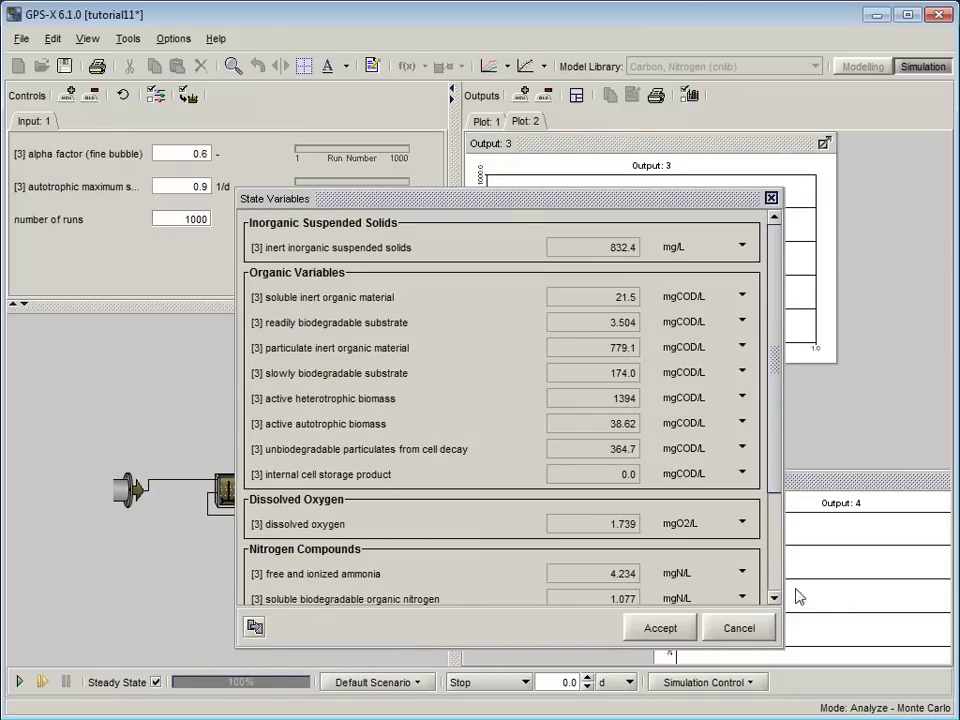
click(684, 628)
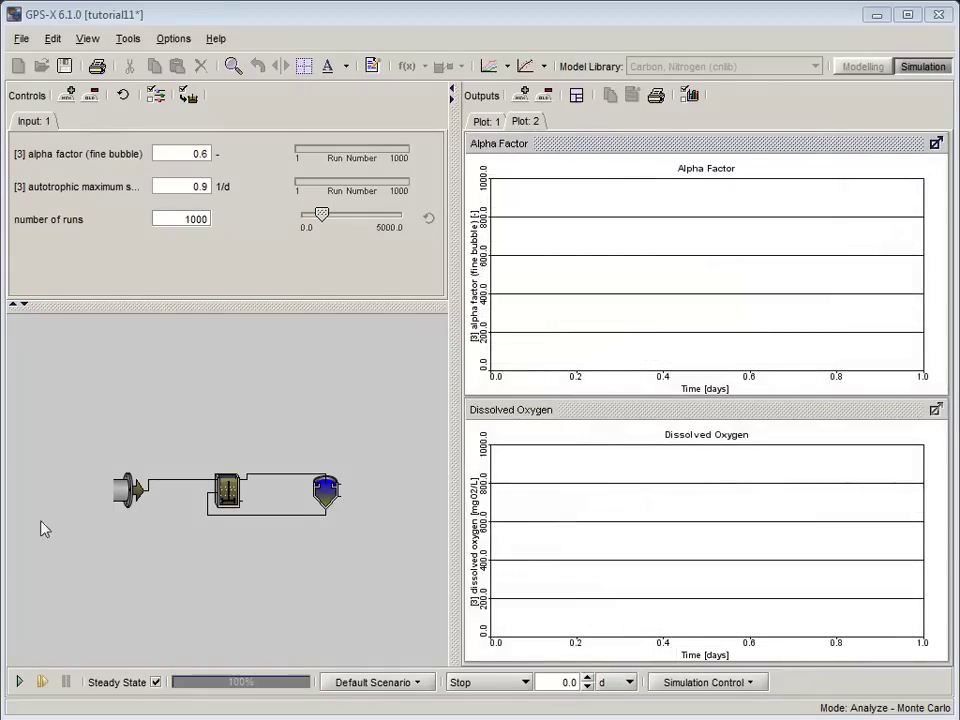
Change the Alpha Factor graph to Probabilistic (Monte Carlo), autoscale its alpha factor variable, and accept the properties
right_click(635, 294)
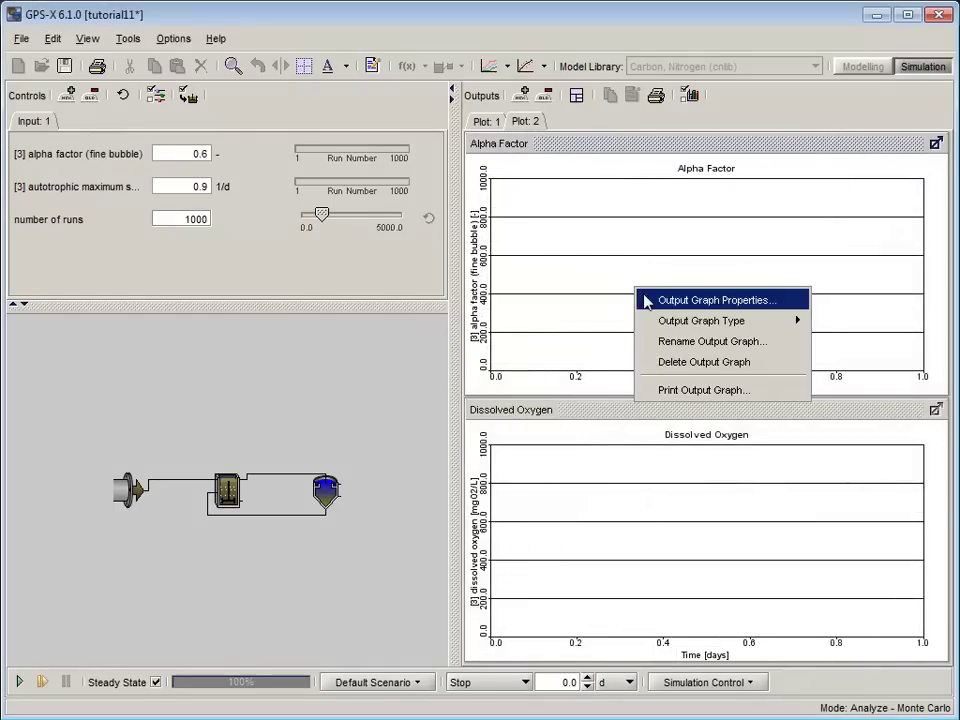
click(642, 300)
click(490, 244)
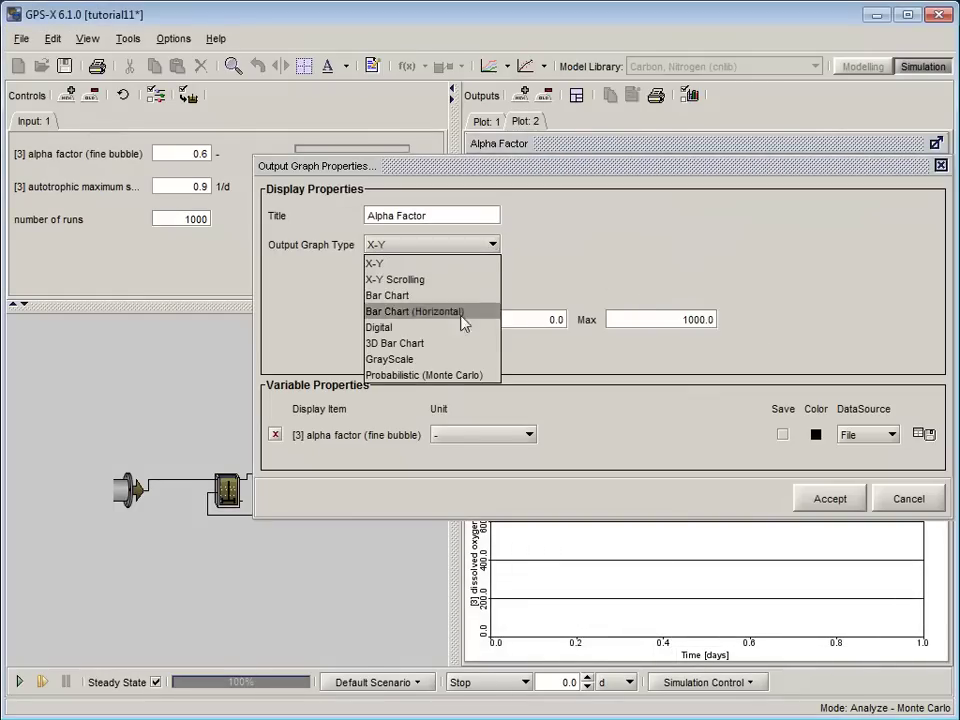
click(425, 375)
click(570, 434)
click(829, 498)
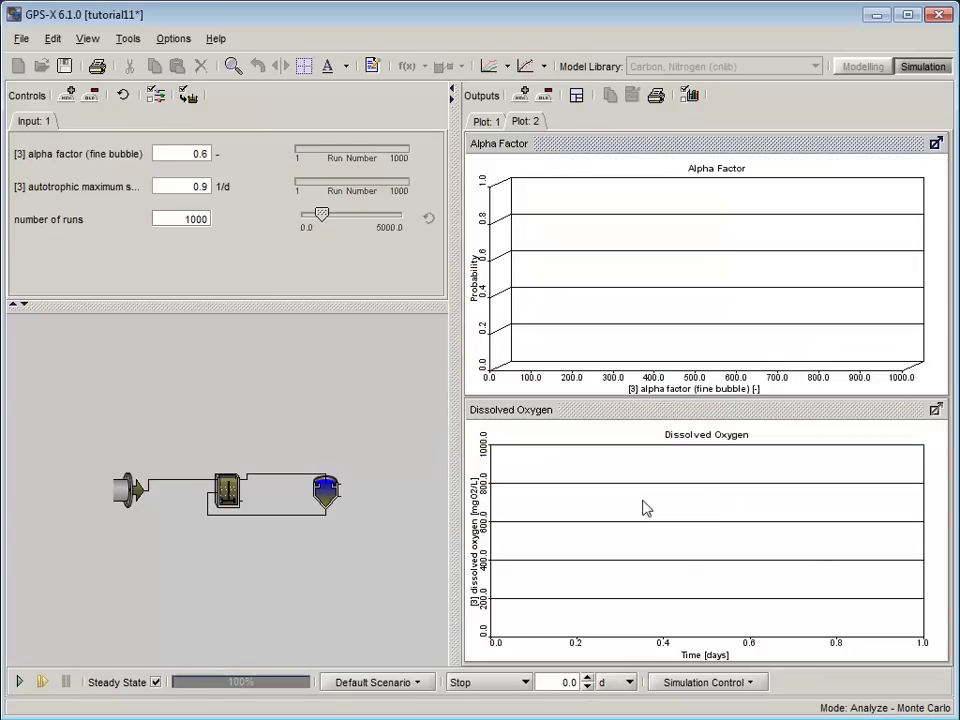
Change the Dissolved Oxygen graph to Probabilistic (Monte Carlo) with 20 bins, autoscale the Y axis and the variable, and accept the properties
right_click(643, 504)
click(654, 510)
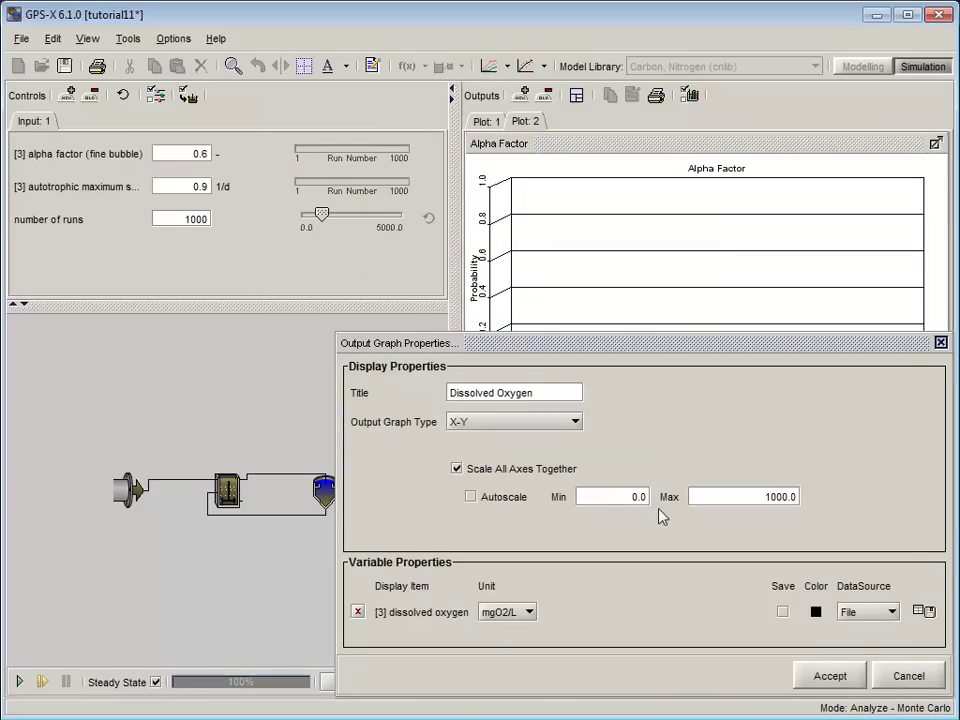
click(512, 422)
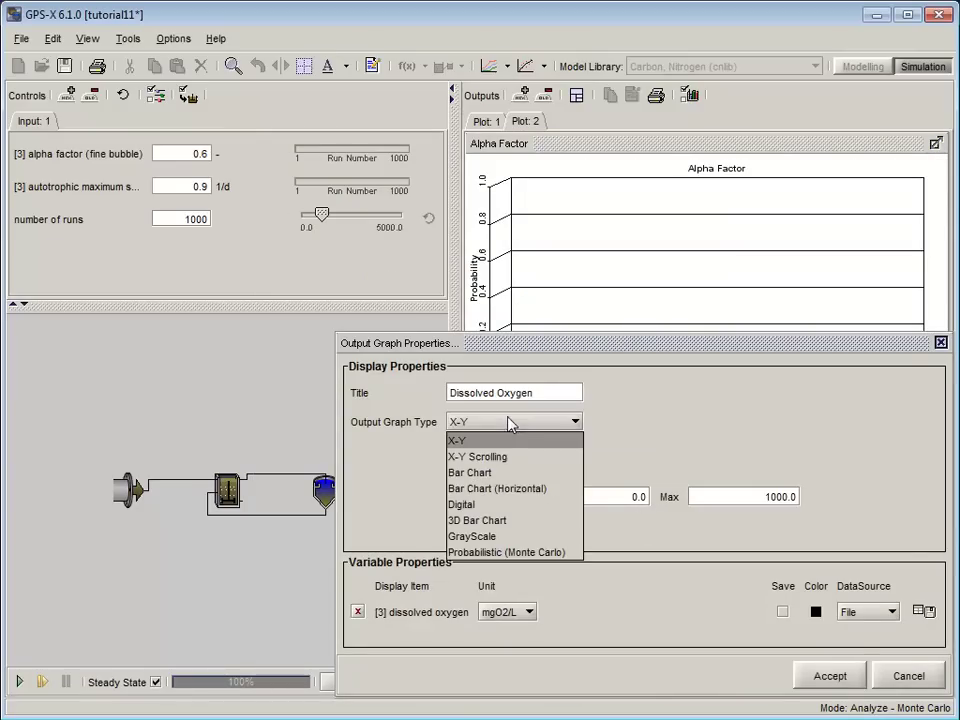
click(516, 552)
click(478, 515)
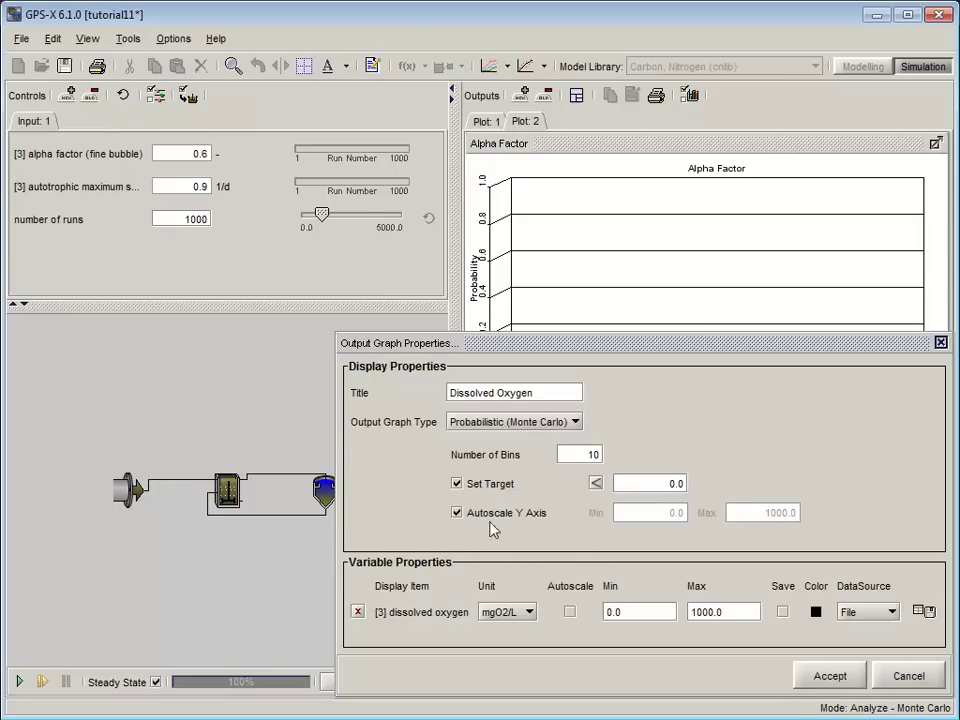
click(570, 611)
drag(585, 456, 607, 460)
text(20)
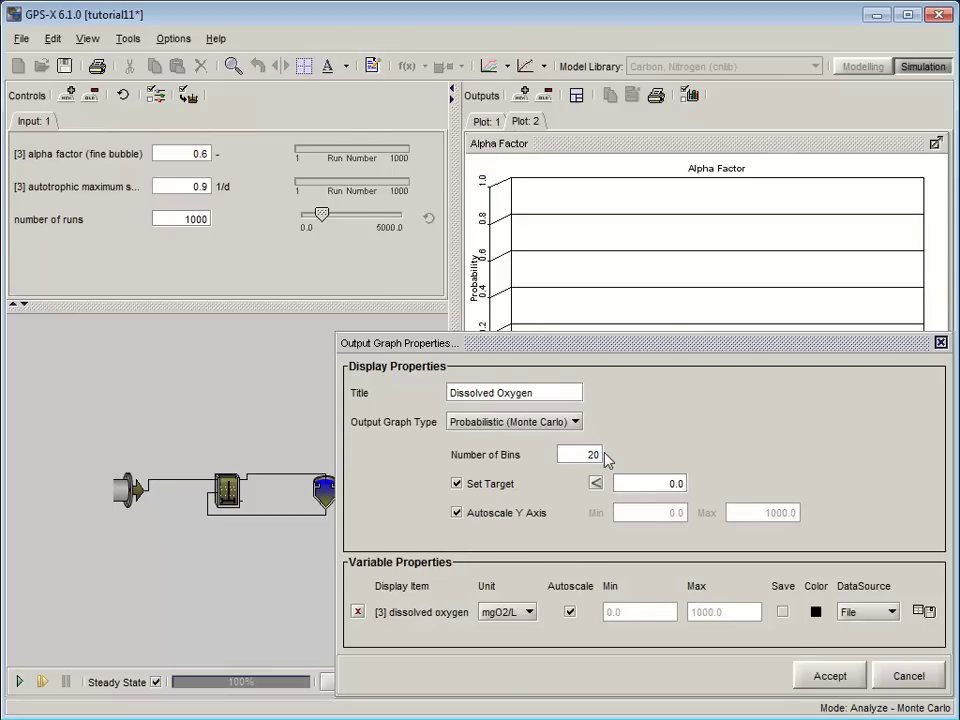
click(818, 678)
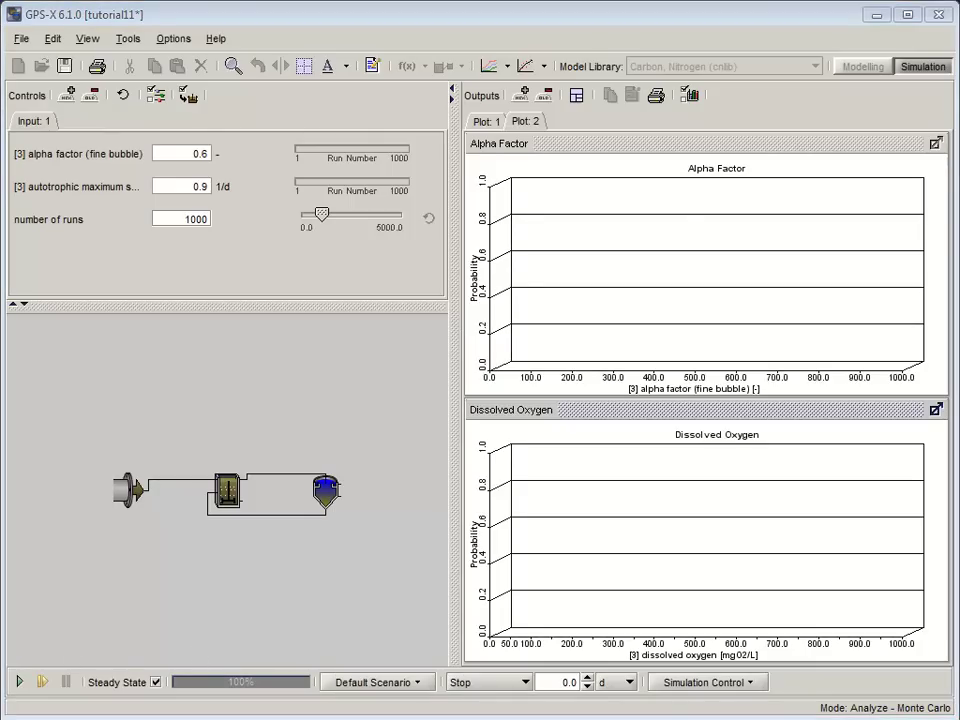
Run the steady-state Monte Carlo analysis with 2000 runs and review the resulting distributions on both plot tabs
drag(161, 219, 240, 221)
text(2000)
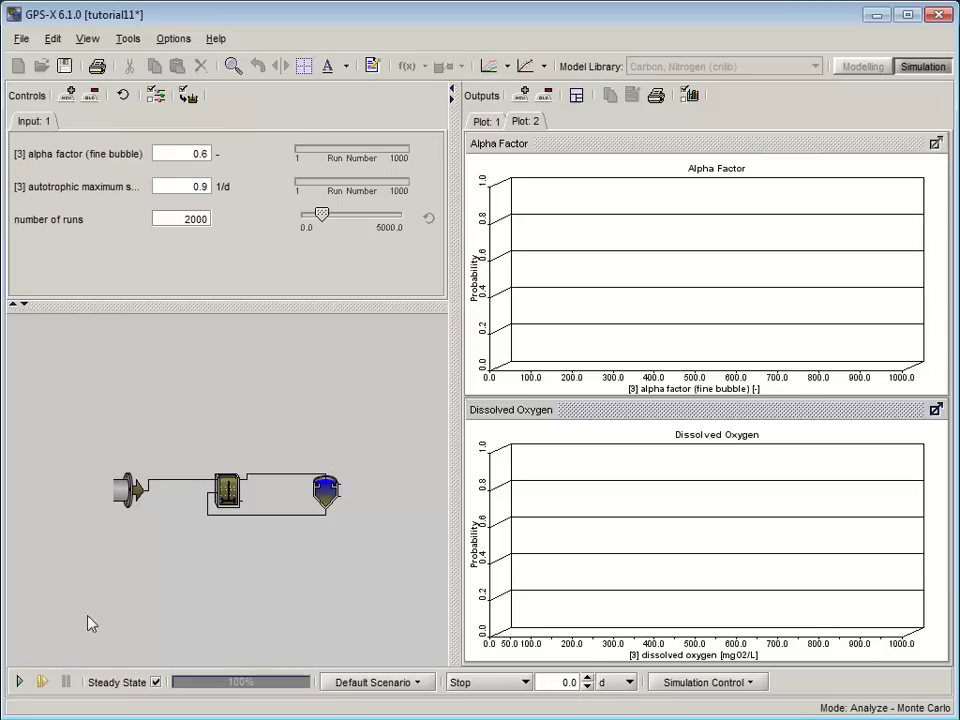
click(19, 682)
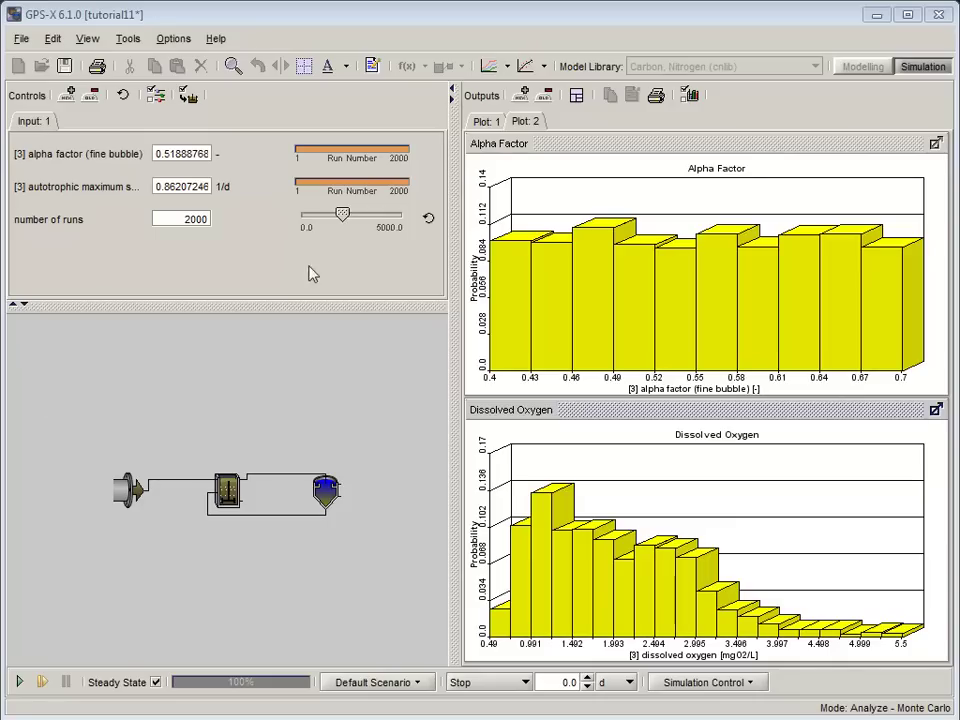
click(486, 123)
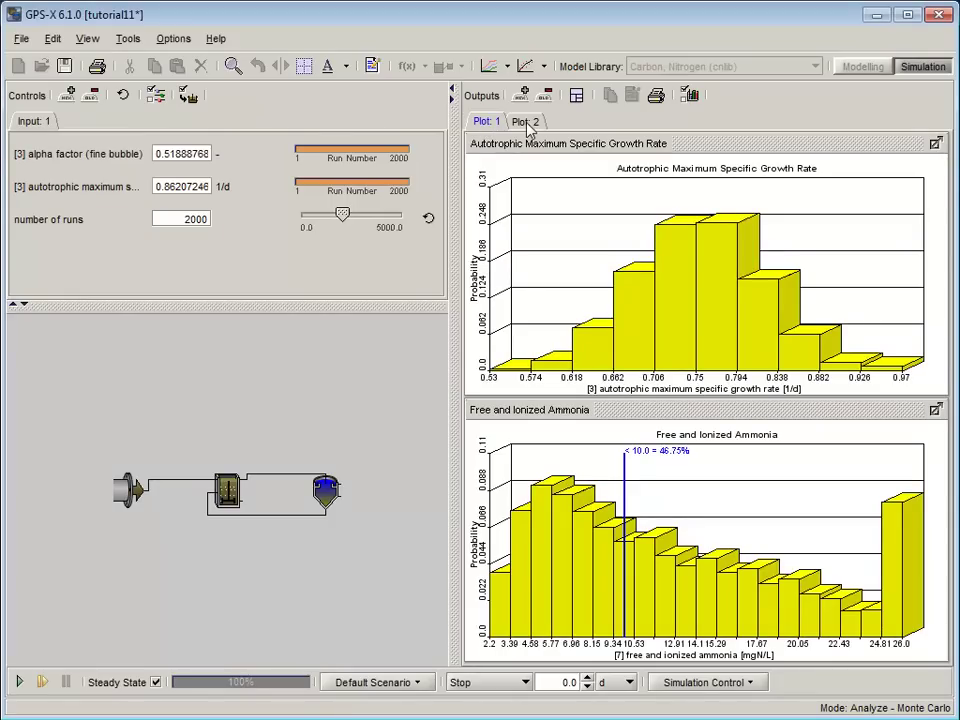
click(527, 124)
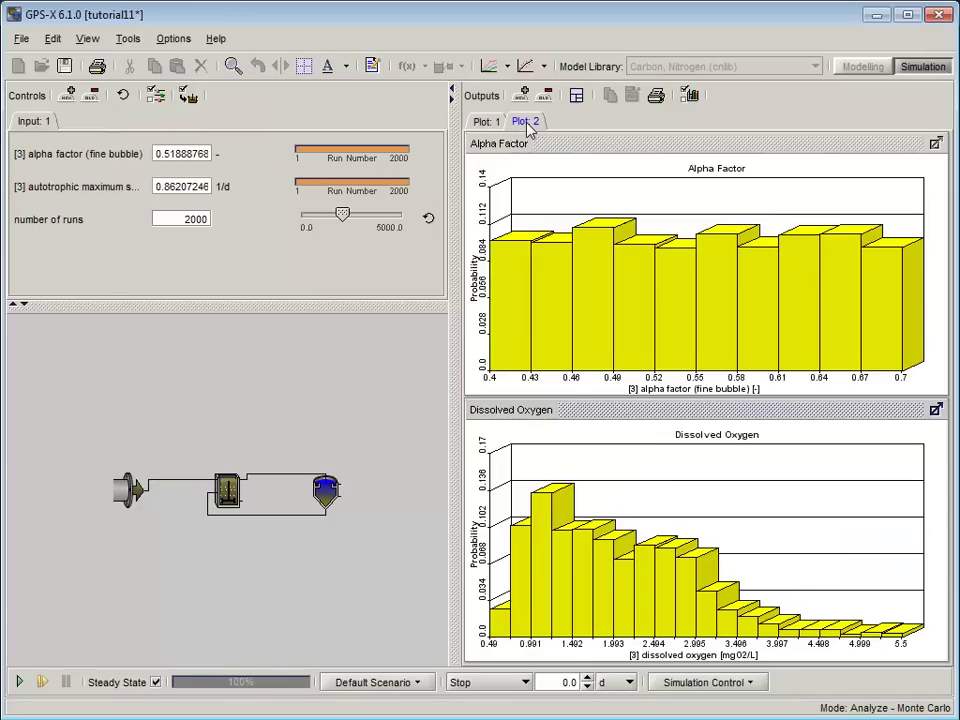